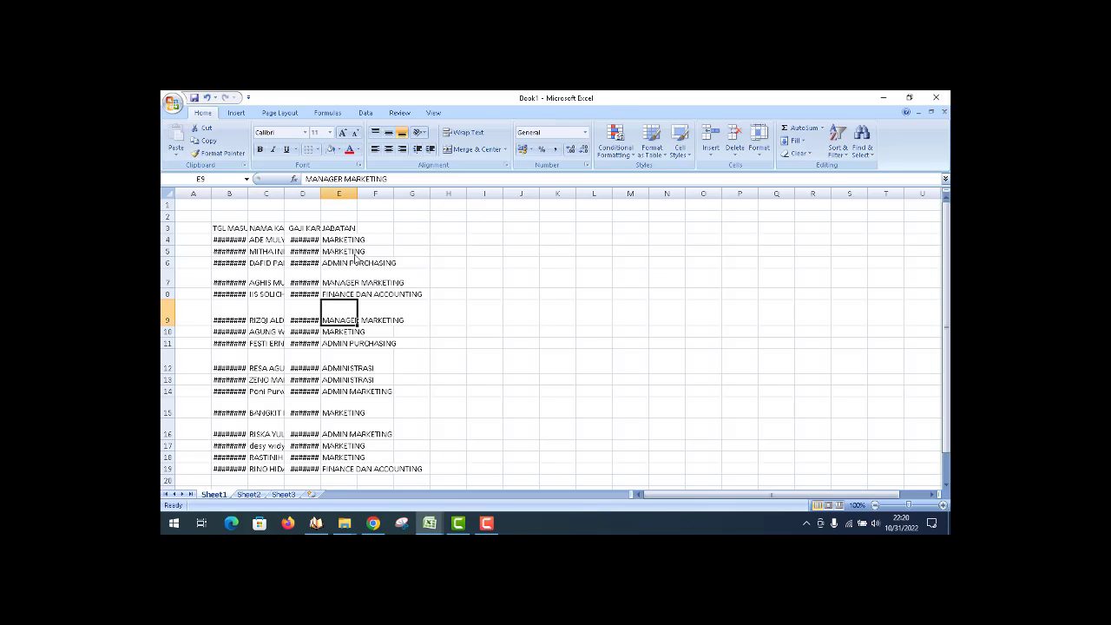
pyautogui.press('Down')
pyautogui.press('Left')
pyautogui.press('Left')
pyautogui.press('Up')
pyautogui.press('Up')
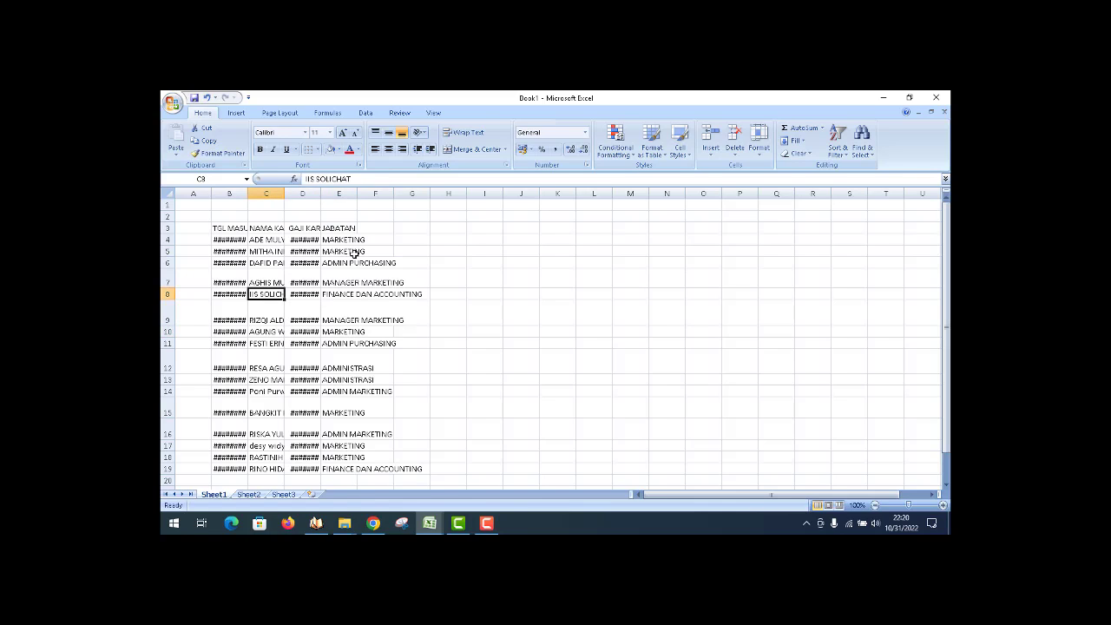
pyautogui.press('Down')
pyautogui.press('Right')
pyautogui.press('Up')
pyautogui.press('Up')
pyautogui.press('Up')
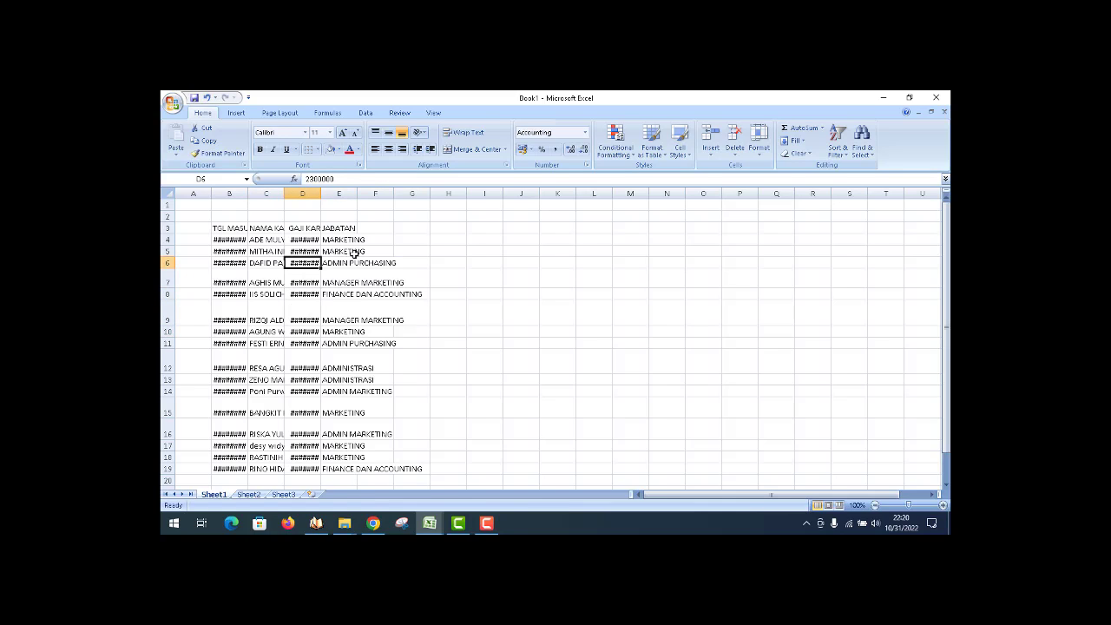
pyautogui.press('Up')
pyautogui.press('Up')
pyautogui.press('Up')
pyautogui.press('Left')
pyautogui.press('Left')
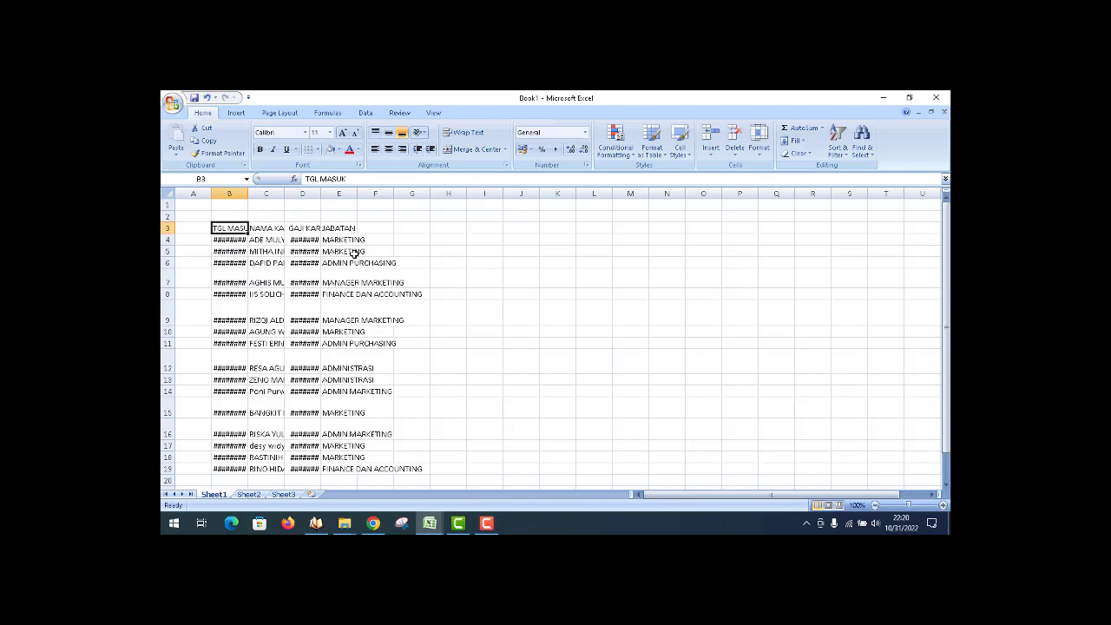
pyautogui.press('Right')
pyautogui.press('Right')
pyautogui.press('Right')
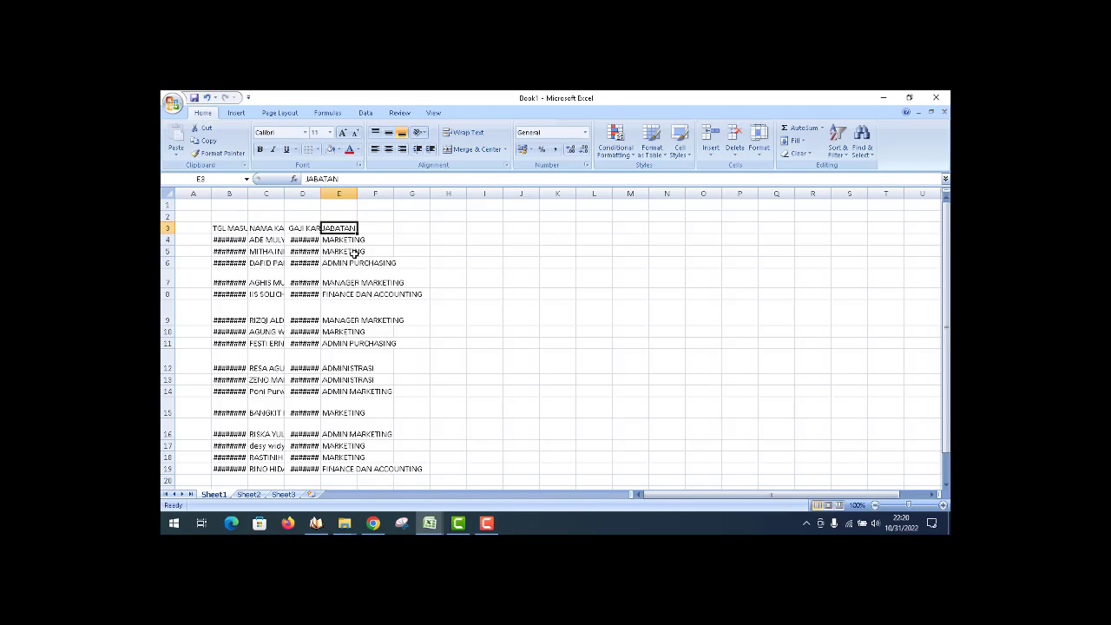
pyautogui.press('Down')
pyautogui.press('Down')
pyautogui.press('Down')
pyautogui.press('Down')
pyautogui.press('Left')
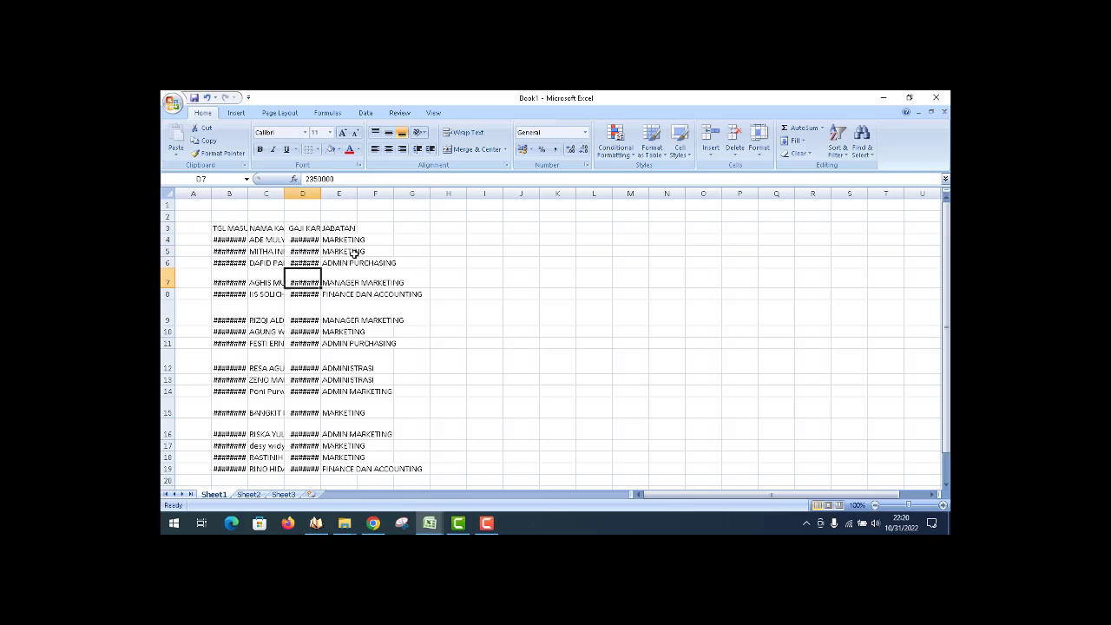
pyautogui.press('Up')
pyautogui.press('Left')
pyautogui.press('Left')
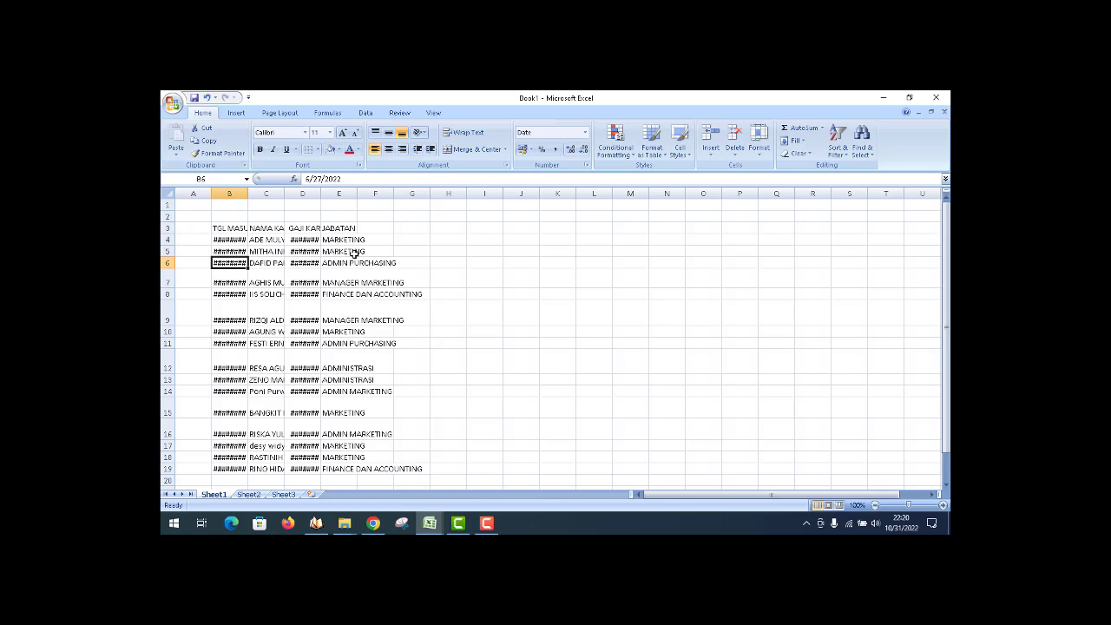
pyautogui.press('Down')
pyautogui.press('Right')
pyautogui.press('Right')
pyautogui.press('Right')
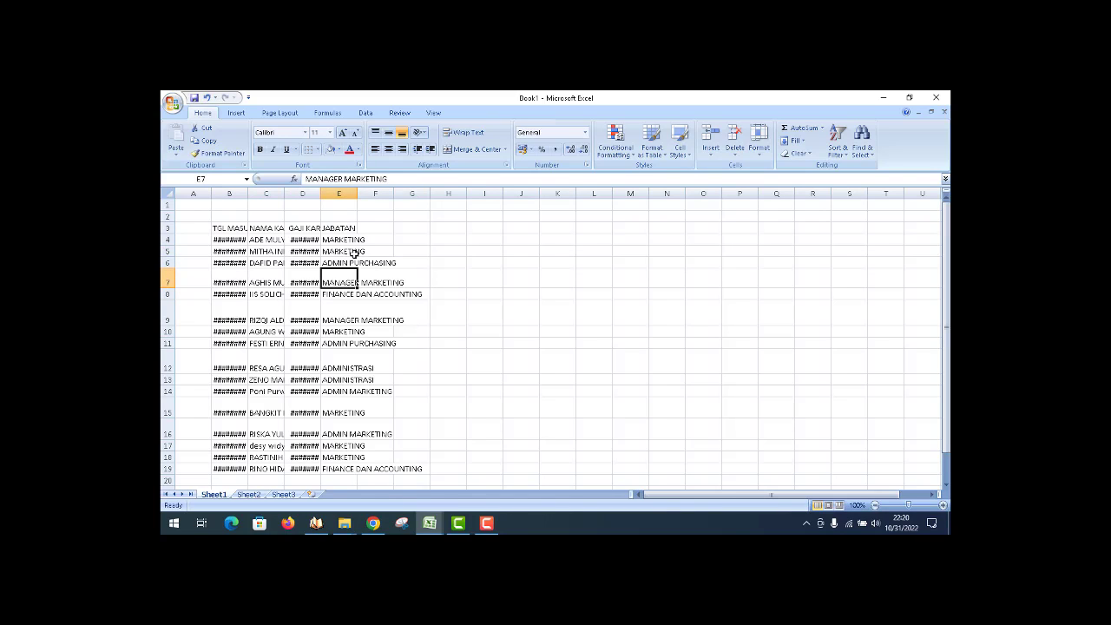
pyautogui.press('Left')
pyautogui.press('Down')
pyautogui.press('Down')
pyautogui.press('Right')
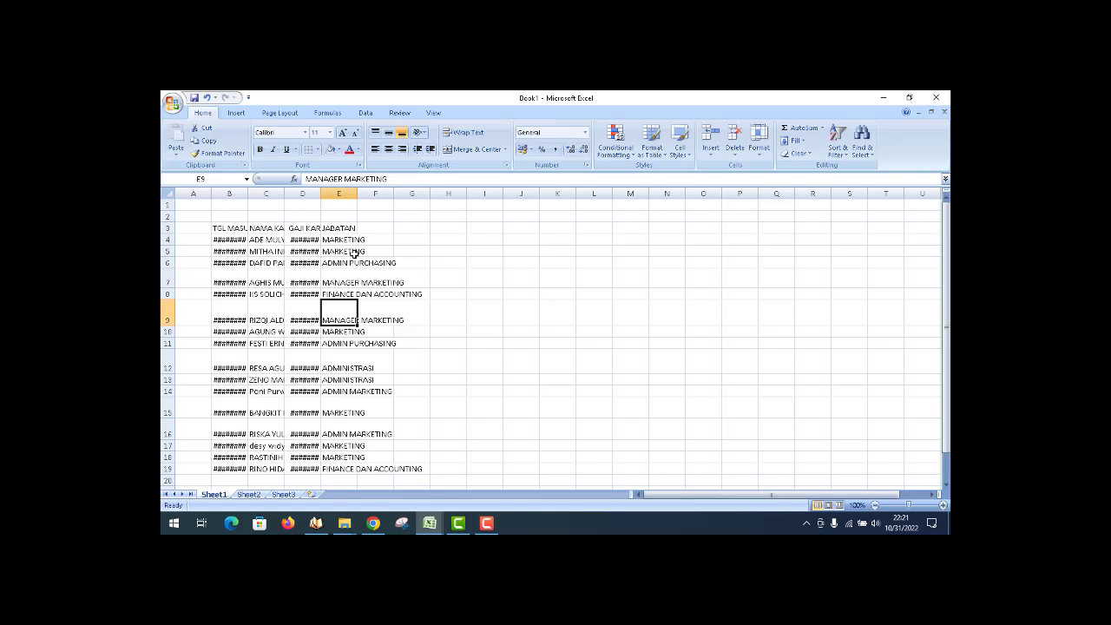
# Apply All Borders to every cell of the employee table B3:E19.
pyautogui.hotkey('ctrl', 'a')
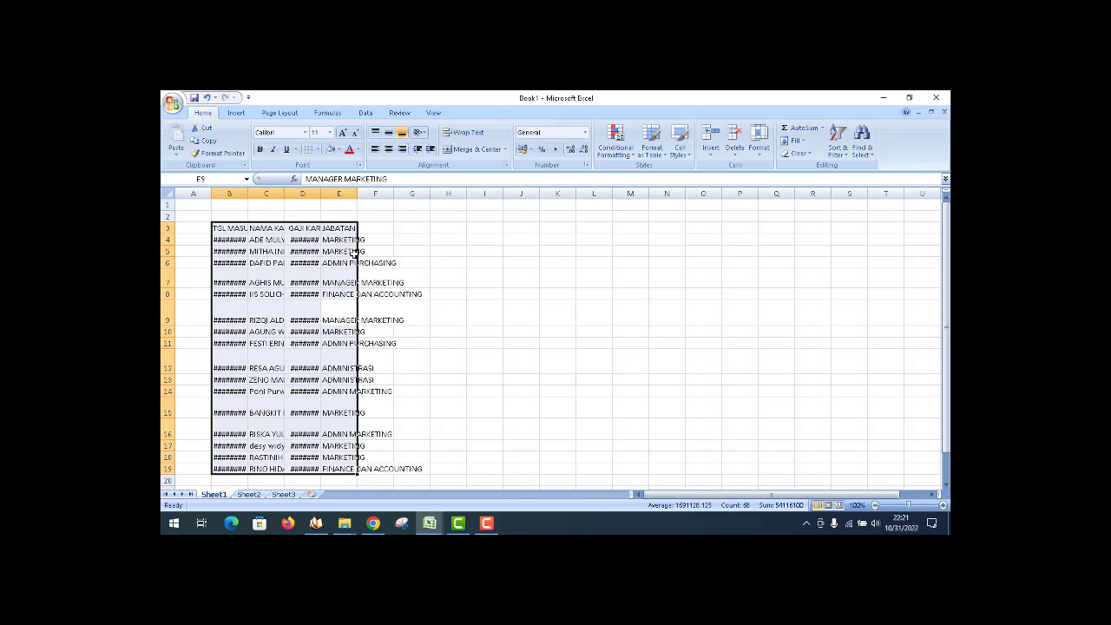
pyautogui.press('alt')
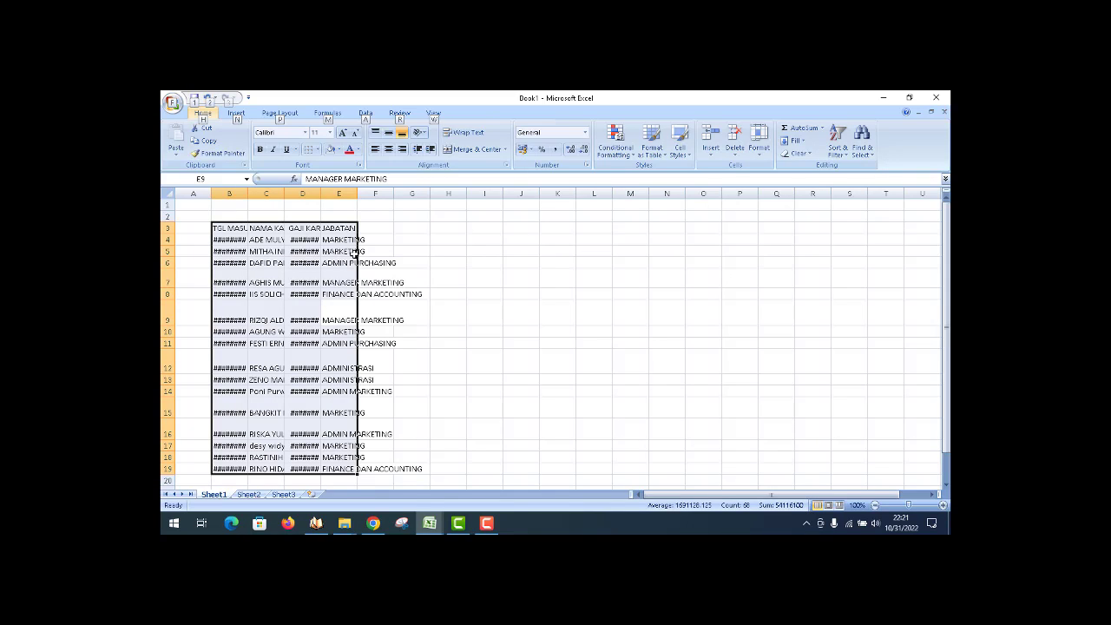
pyautogui.press('h')
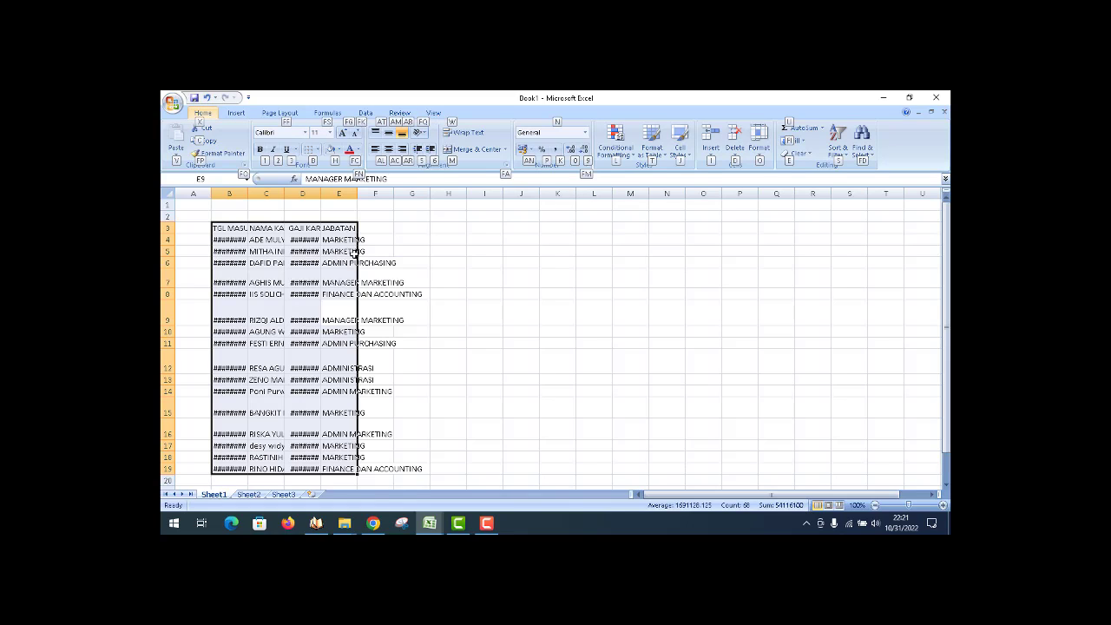
pyautogui.press('b')
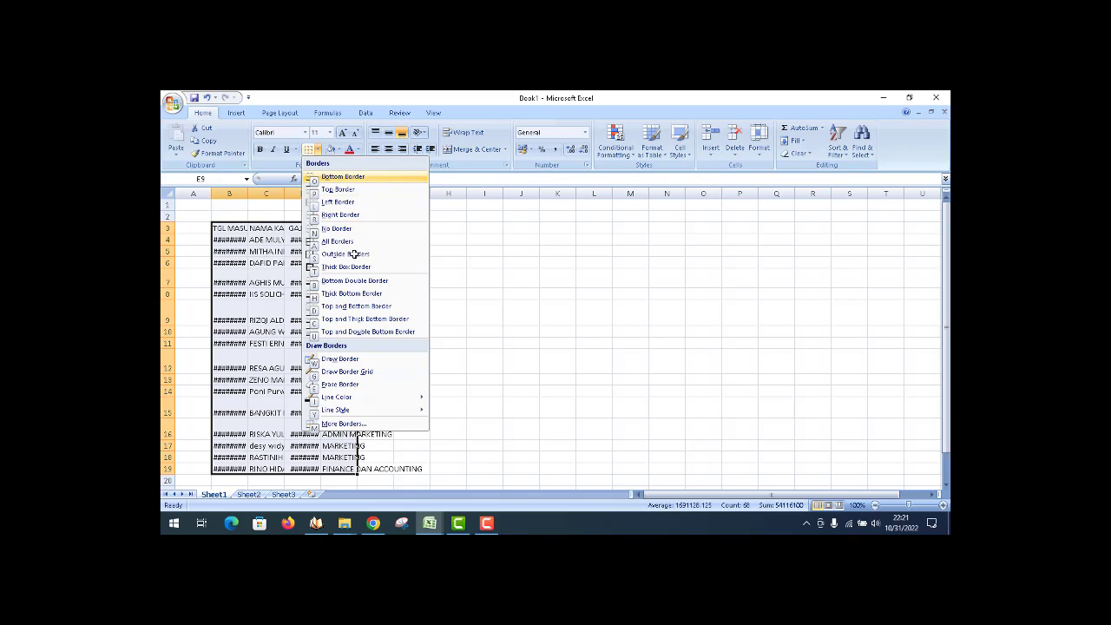
pyautogui.press('Down')
pyautogui.press('Down')
pyautogui.press('Down')
pyautogui.press('Up')
pyautogui.press('Down')
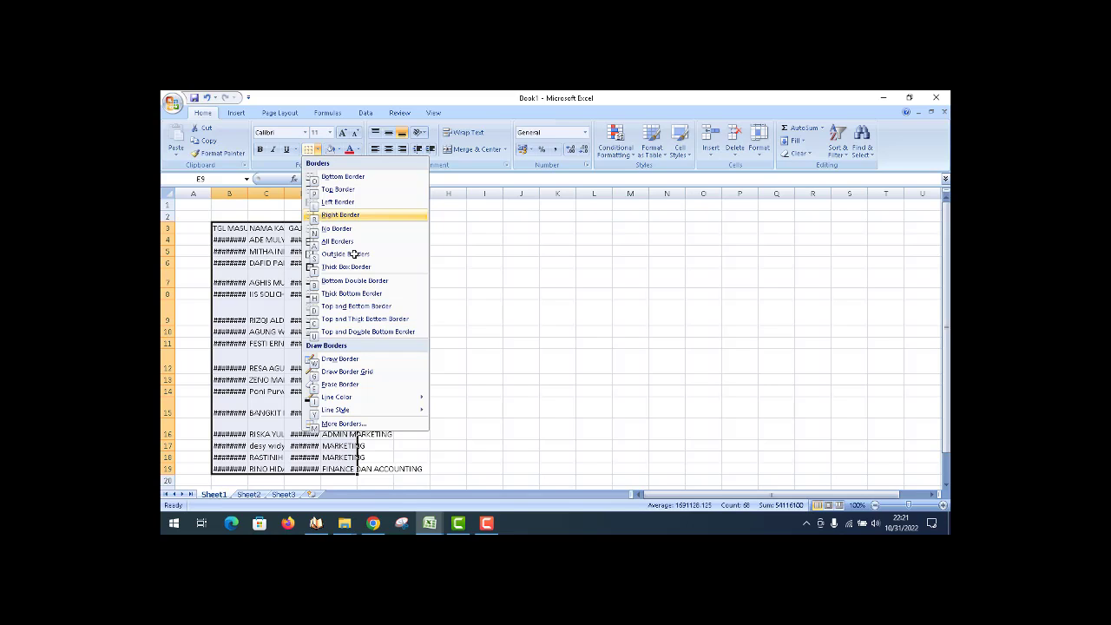
pyautogui.press('Return')
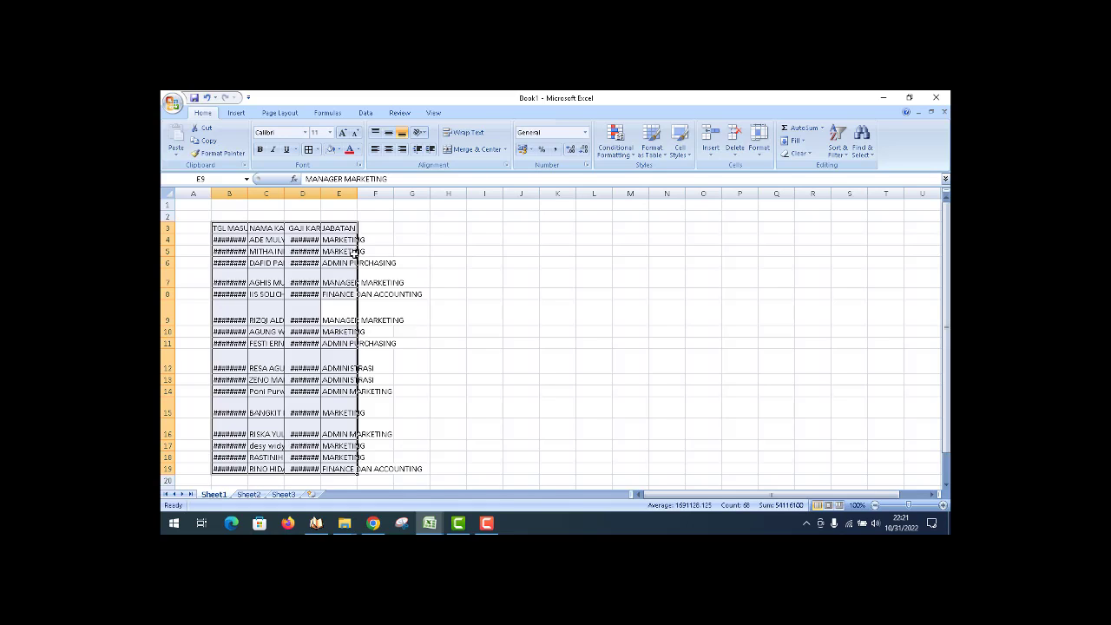
pyautogui.press('Up')
# Select the header row B3:E3, starting from the TGL MASUK cell.
pyautogui.press('Left')
pyautogui.press('Left')
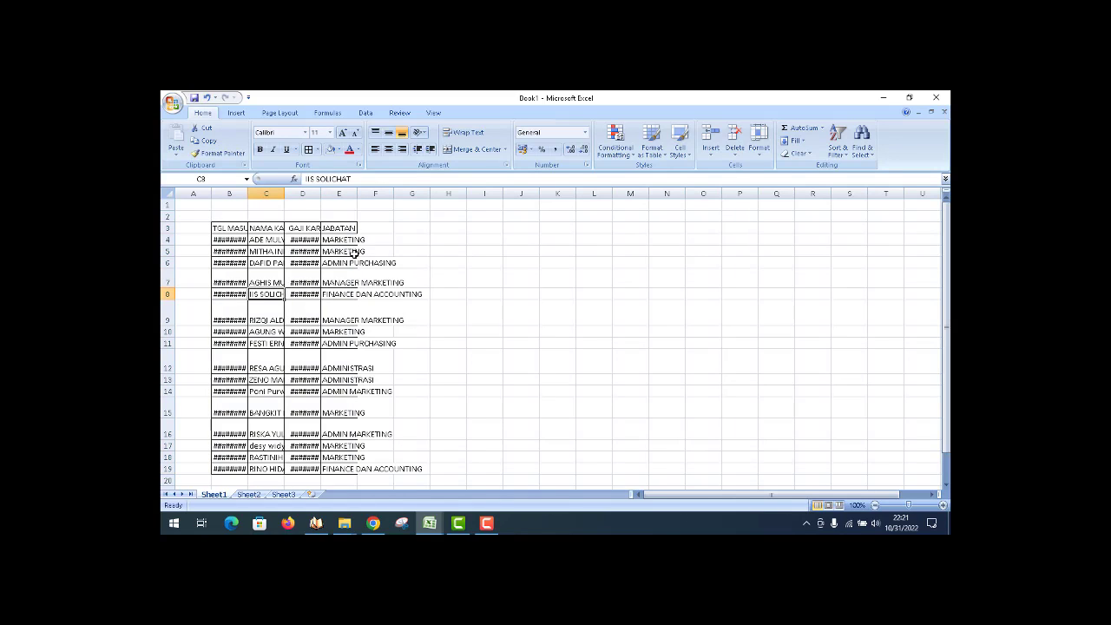
pyautogui.press('Up')
pyautogui.press('Up')
pyautogui.press('Up')
pyautogui.press('Up')
pyautogui.press('Up')
pyautogui.press('Left')
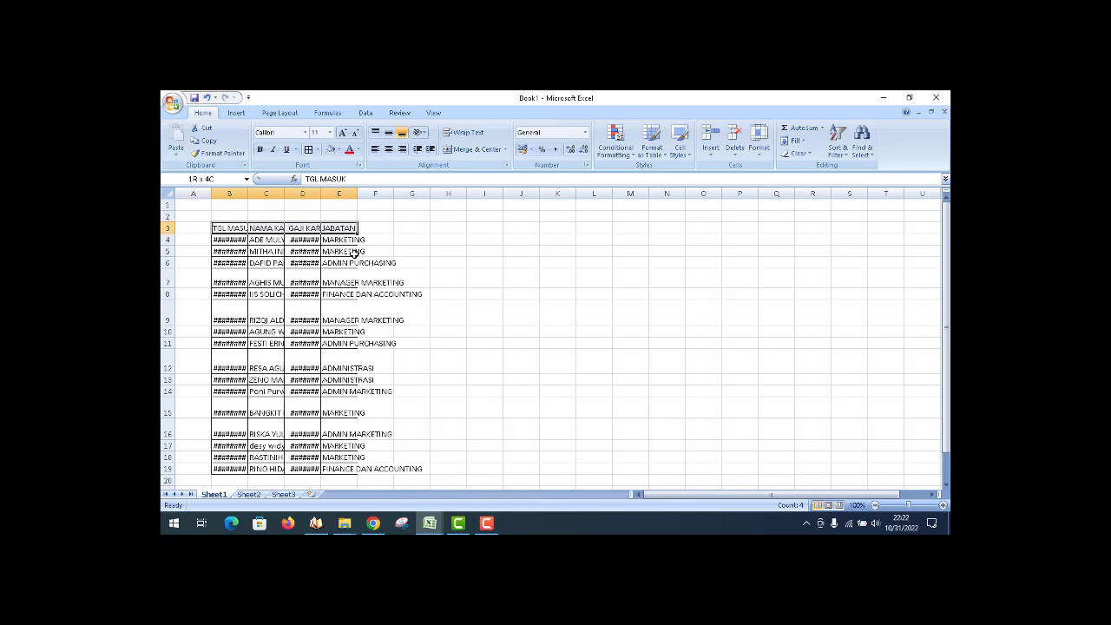
pyautogui.hotkey('ctrl', 'shift', 'Right')
# Fill the header row B3:E3 with an olive-green theme colour.
pyautogui.press('alt')
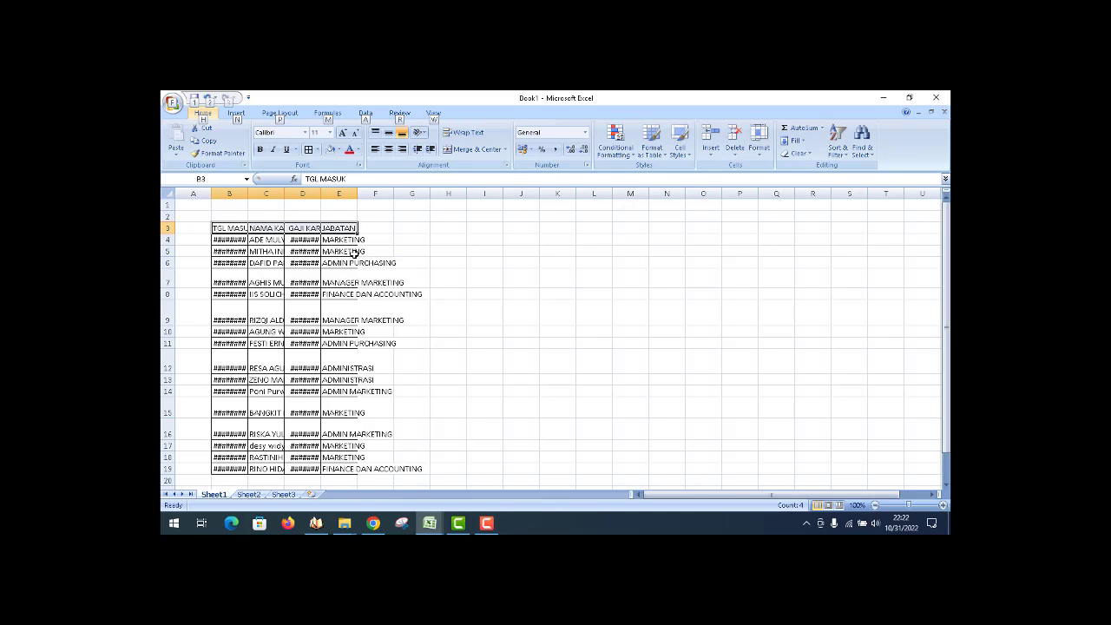
pyautogui.press('Escape')
pyautogui.hotkey('alt', 'h')
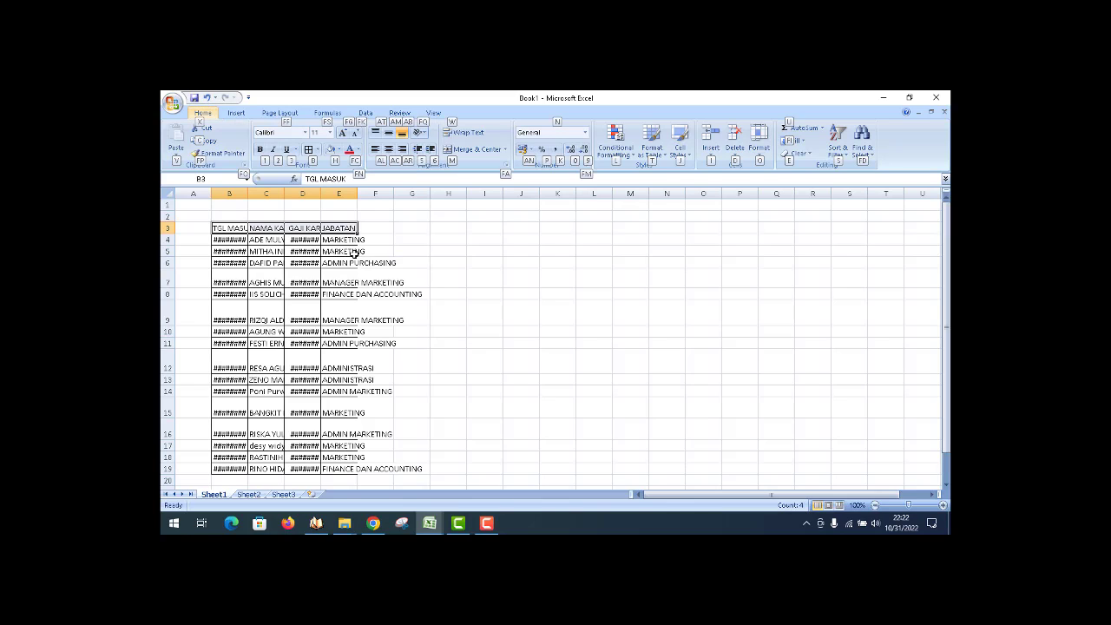
pyautogui.press('h')
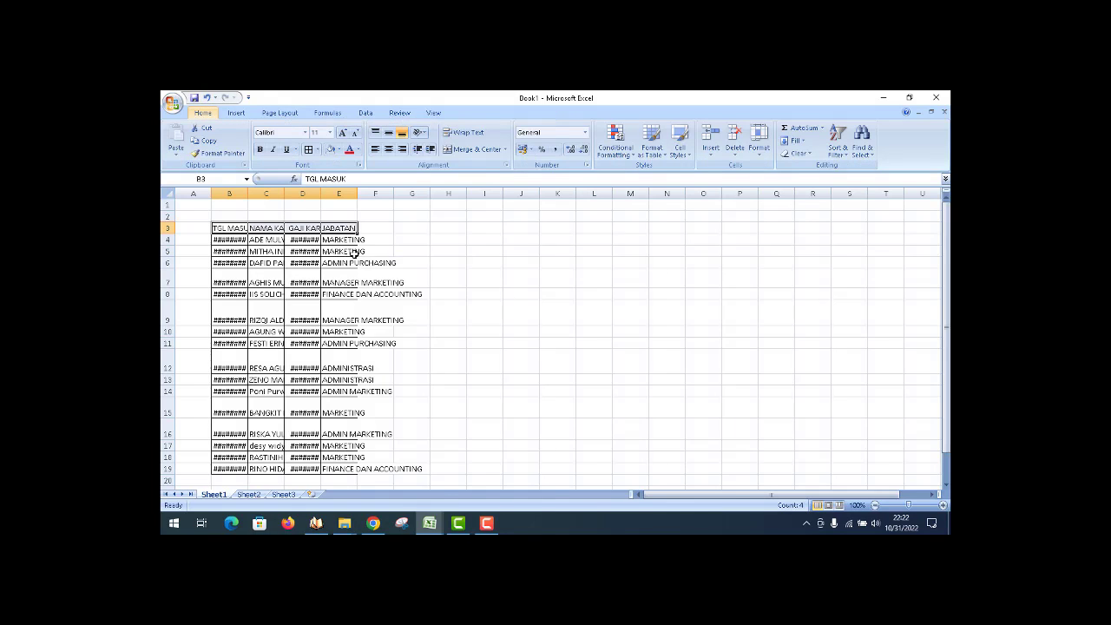
pyautogui.press('Right')
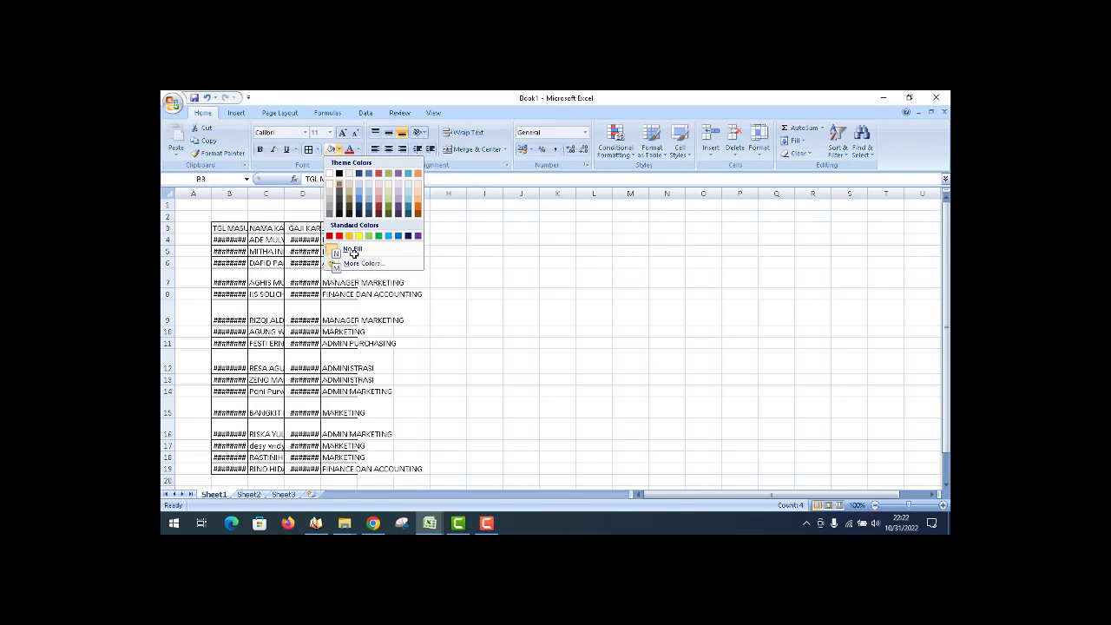
pyautogui.press('Down')
pyautogui.press('Down')
pyautogui.press('Right')
pyautogui.press('Right')
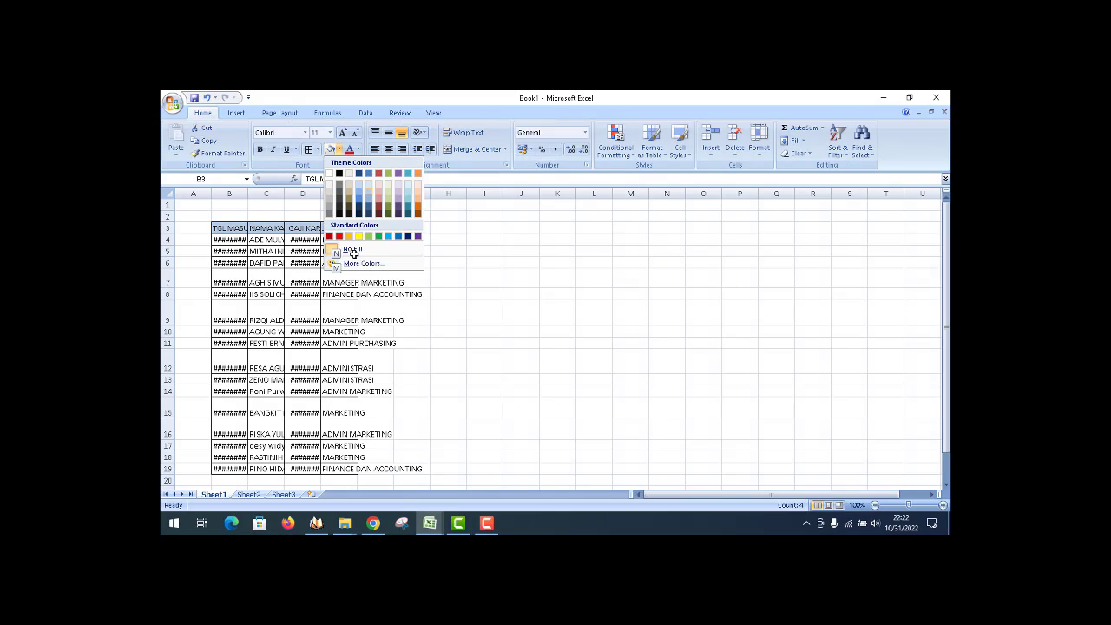
pyautogui.press('Right')
pyautogui.press('Right')
pyautogui.press('Down')
pyautogui.press('Down')
pyautogui.press('Down')
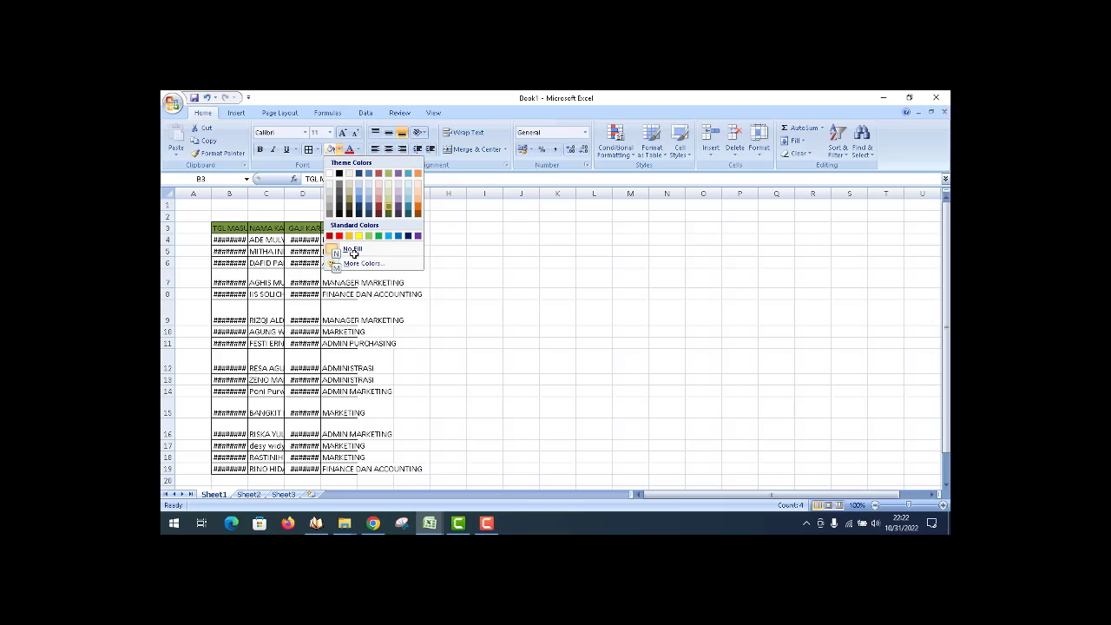
pyautogui.press('Return')
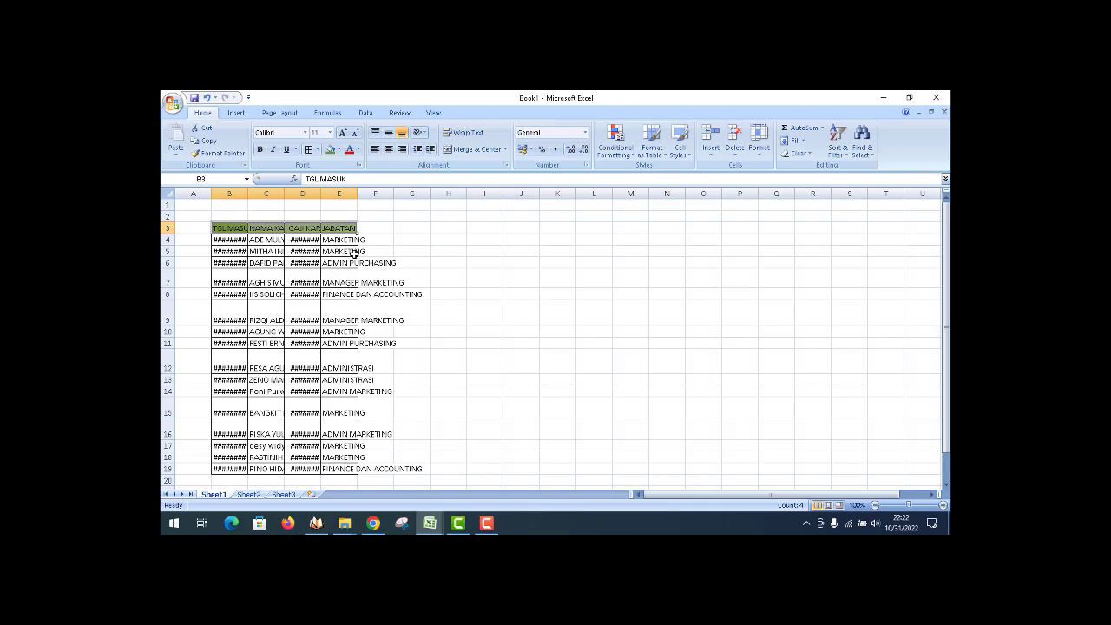
pyautogui.hotkey('ctrl', 'b')
pyautogui.press('Down')
pyautogui.press('Left')
pyautogui.press('Right')
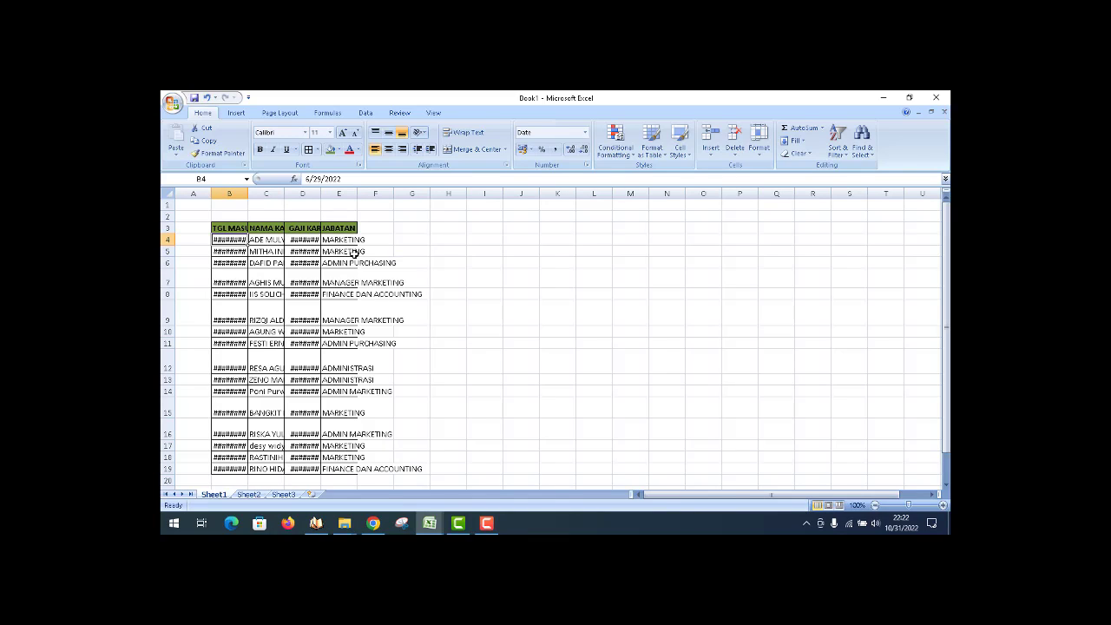
pyautogui.press('Right')
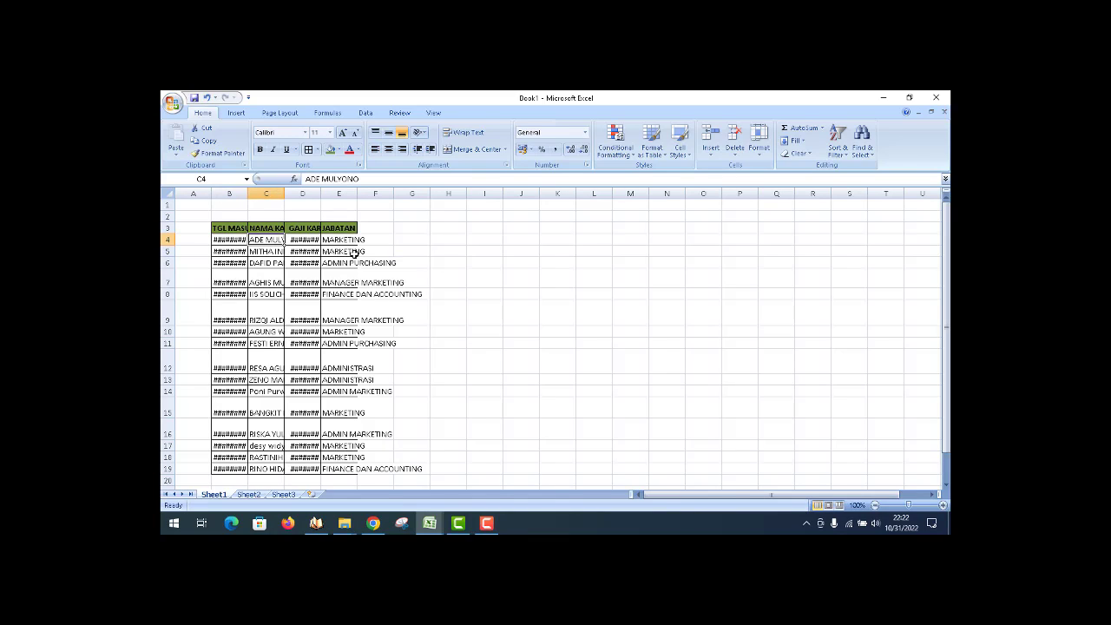
pyautogui.press('Right')
pyautogui.press('Right')
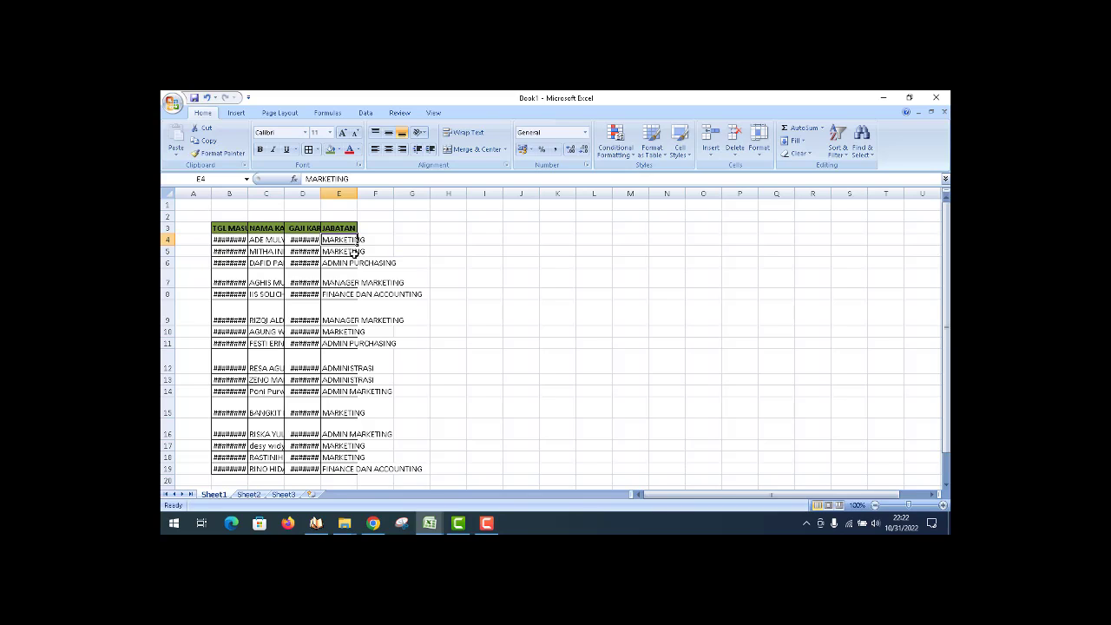
pyautogui.hotkey('ctrl', 'a')
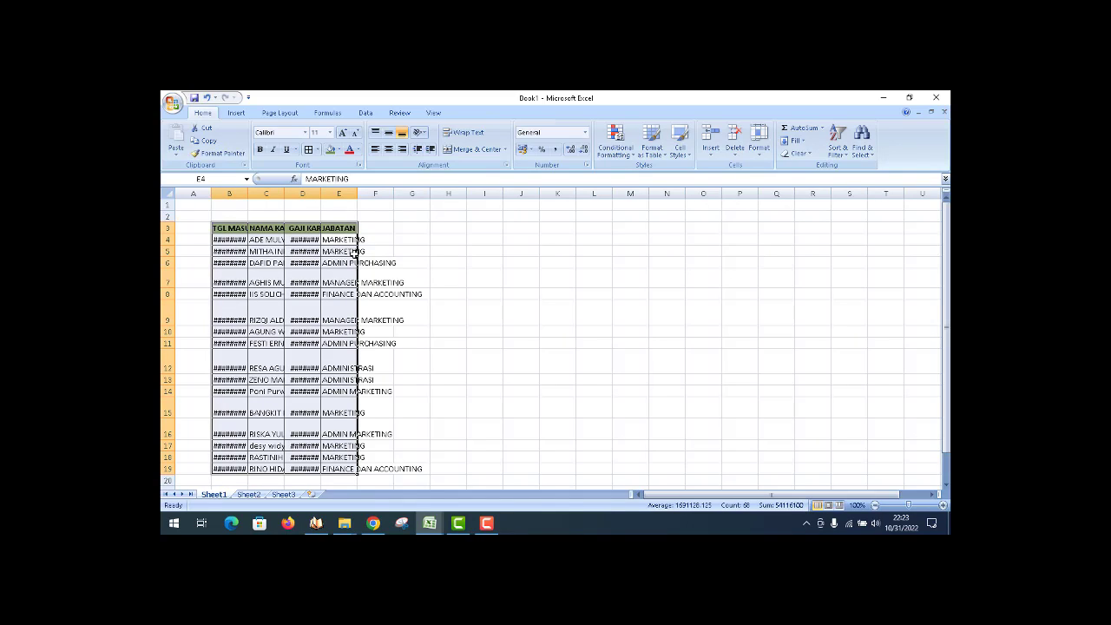
pyautogui.press('Down')
pyautogui.press('Up')
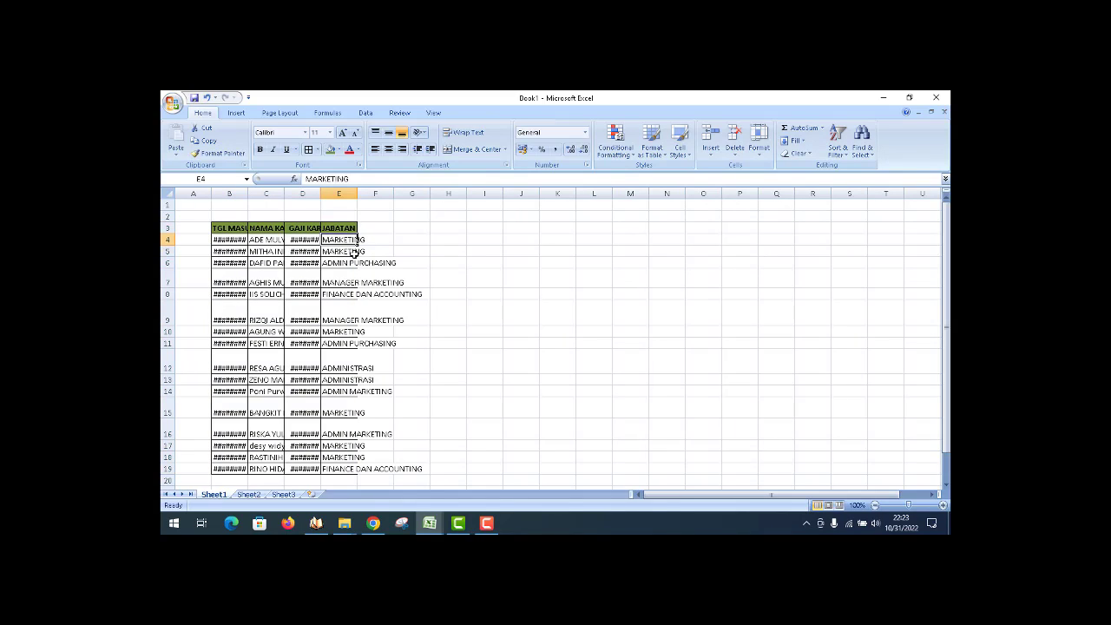
pyautogui.press('Down')
pyautogui.press('Down')
pyautogui.press('Down')
pyautogui.press('Down')
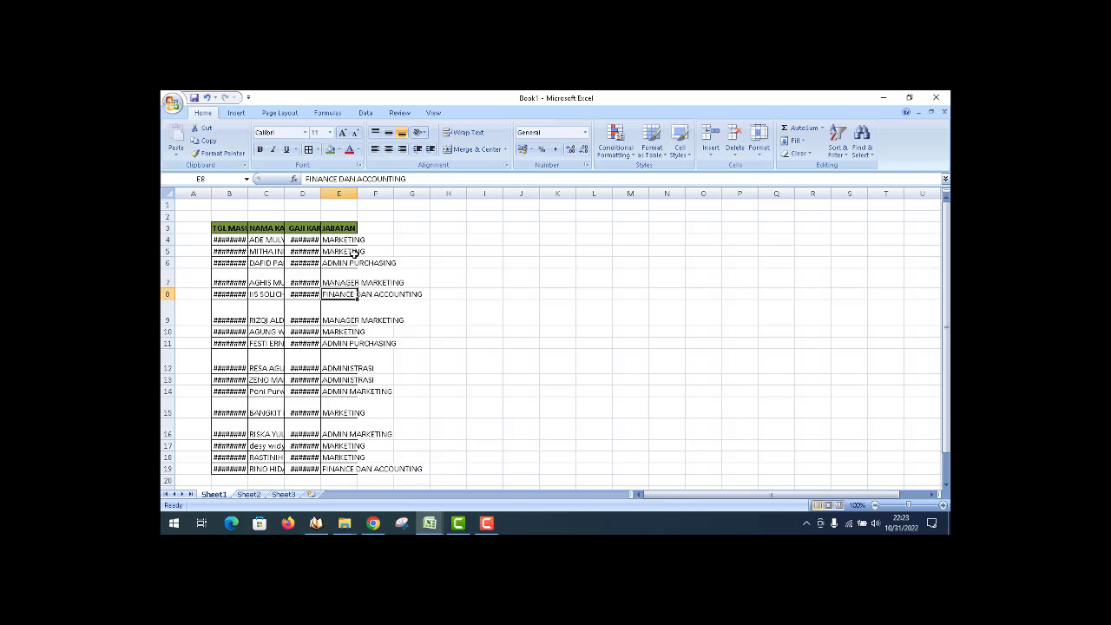
pyautogui.press('Up')
pyautogui.press('Down')
pyautogui.press('Up')
pyautogui.press('Up')
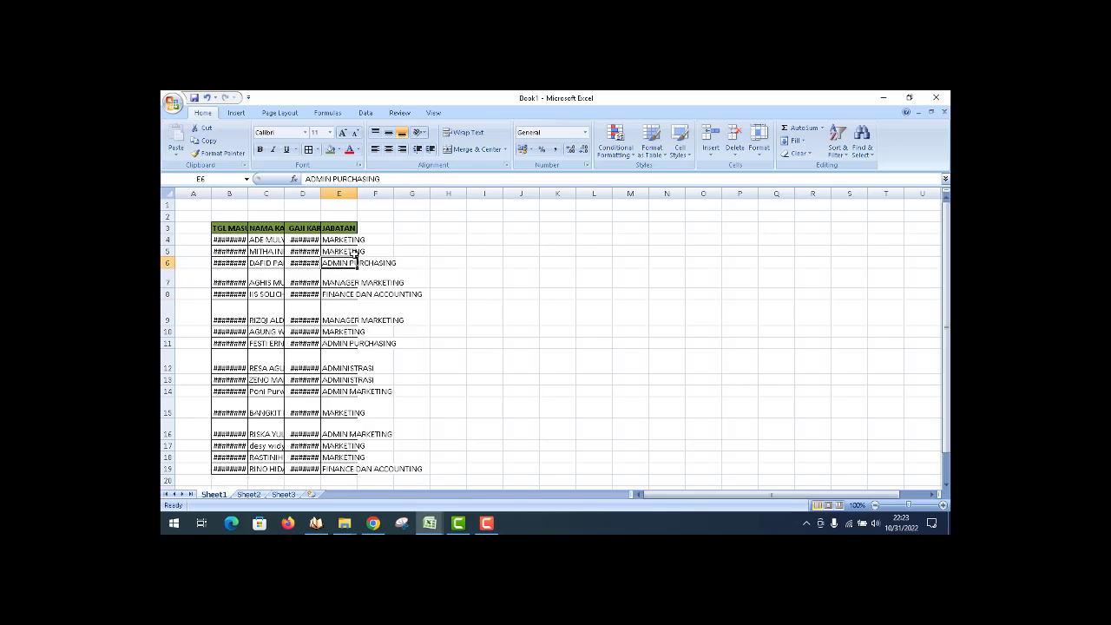
pyautogui.press('Down')
pyautogui.press('Down')
pyautogui.press('Down')
pyautogui.press('Up')
pyautogui.press('Down')
pyautogui.press('Down')
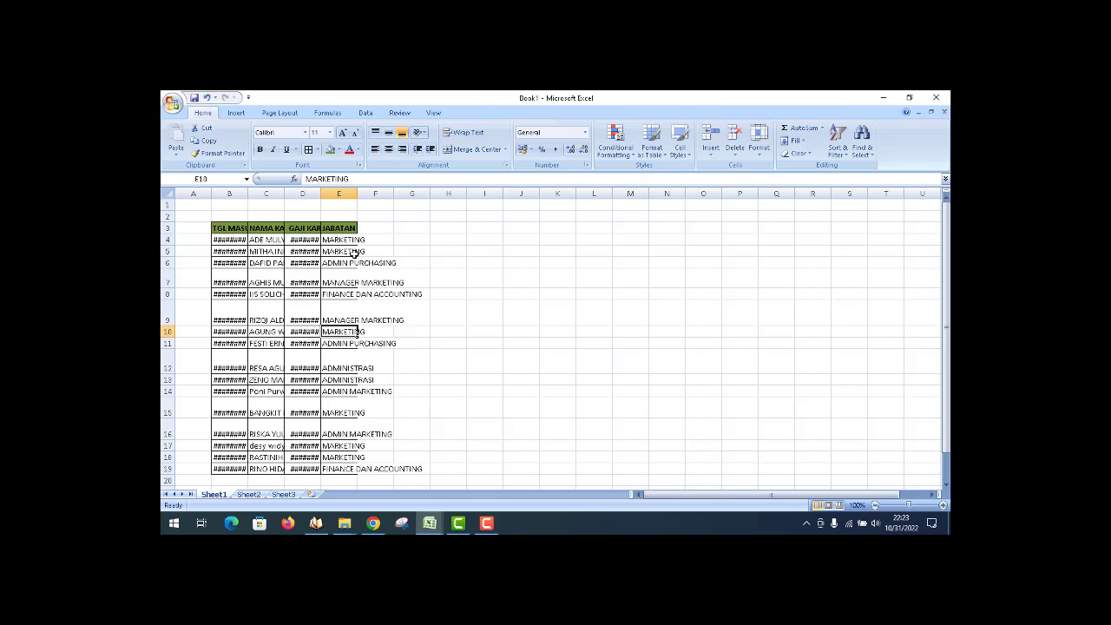
# AutoFit the row height of the whole employee table so all rows are uniform.
pyautogui.hotkey('ctrl', 'a')
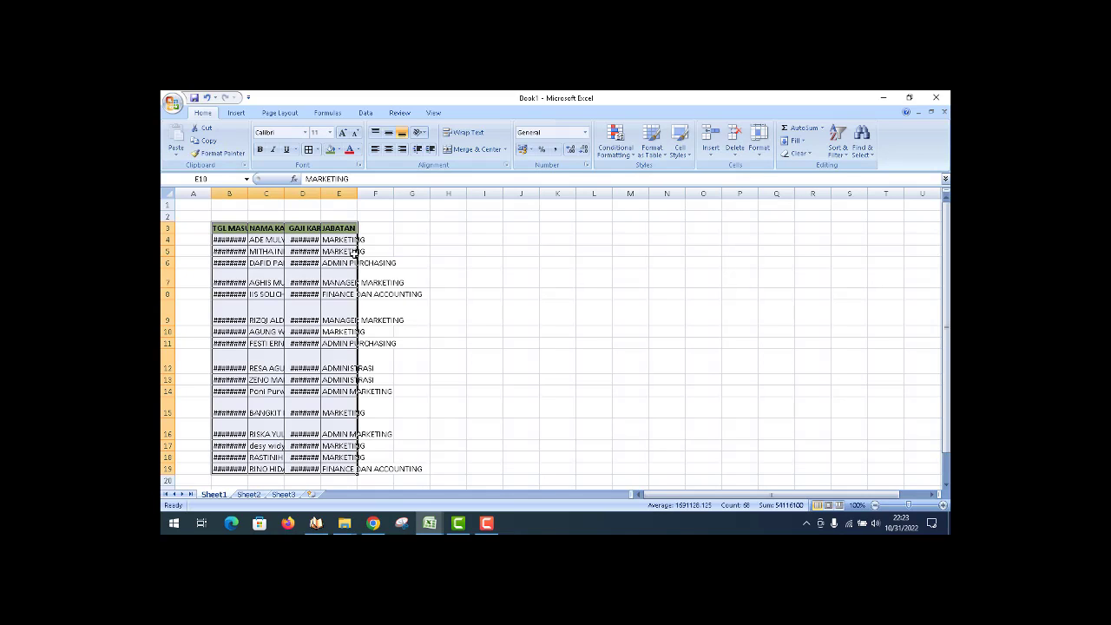
pyautogui.press('alt')
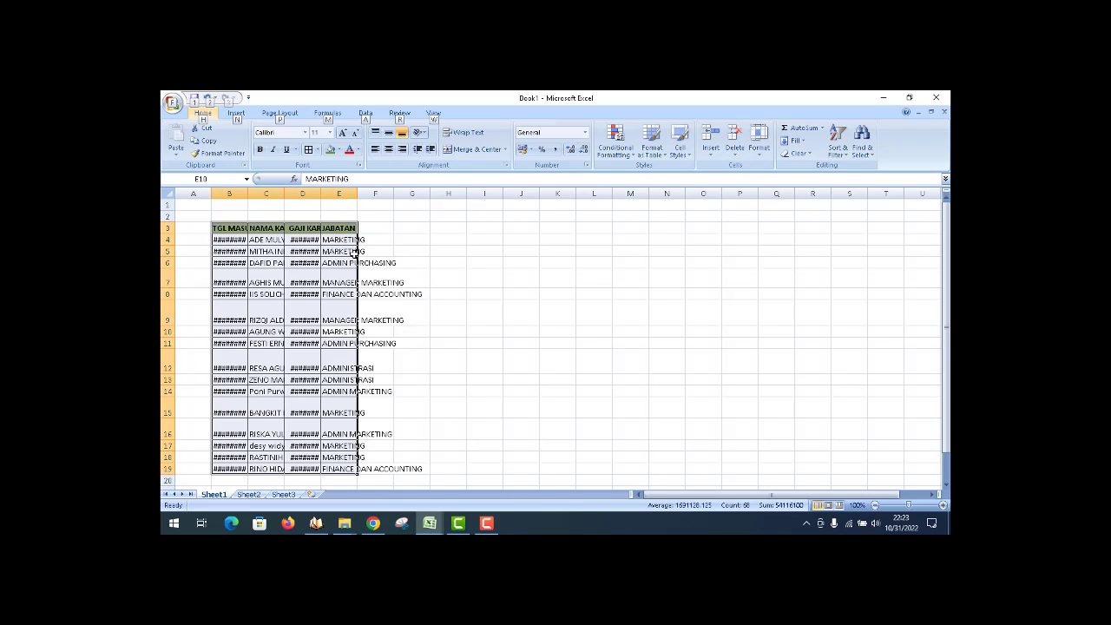
pyautogui.press('Escape')
pyautogui.press('alt')
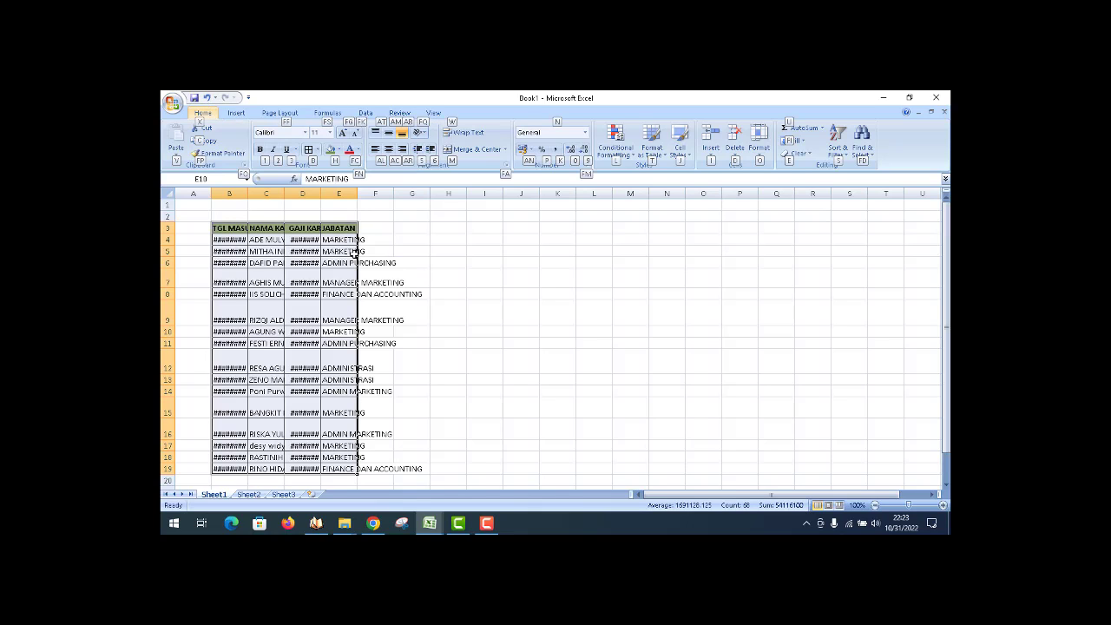
pyautogui.press('h')
pyautogui.press('o')
pyautogui.press('a')
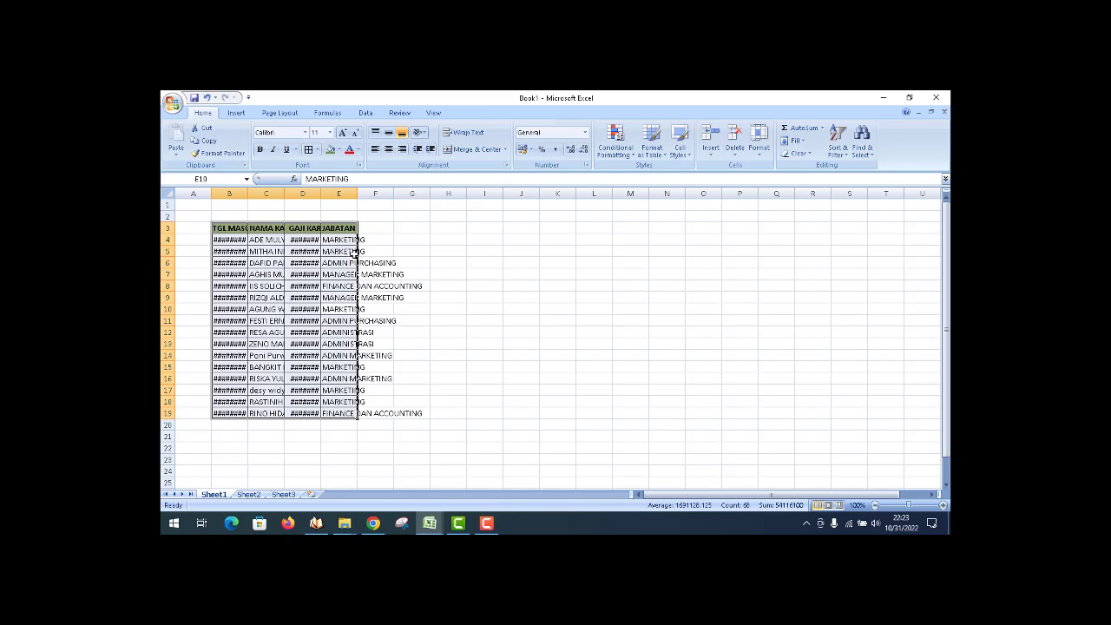
# AutoFit columns B–E so dates, names and salaries show in full.
pyautogui.press('alt')
pyautogui.press('h')
pyautogui.press('o')
pyautogui.press('i')
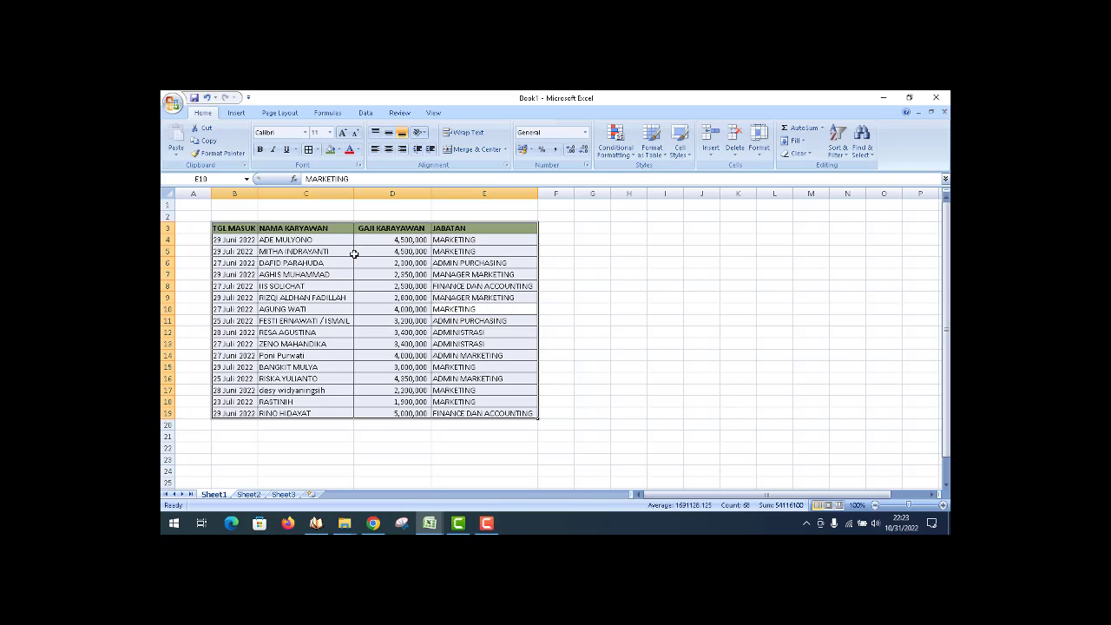
# Turn on AutoFilter for the table's header row with Ctrl+Shift+L.
pyautogui.press('Down')
pyautogui.press('Right')
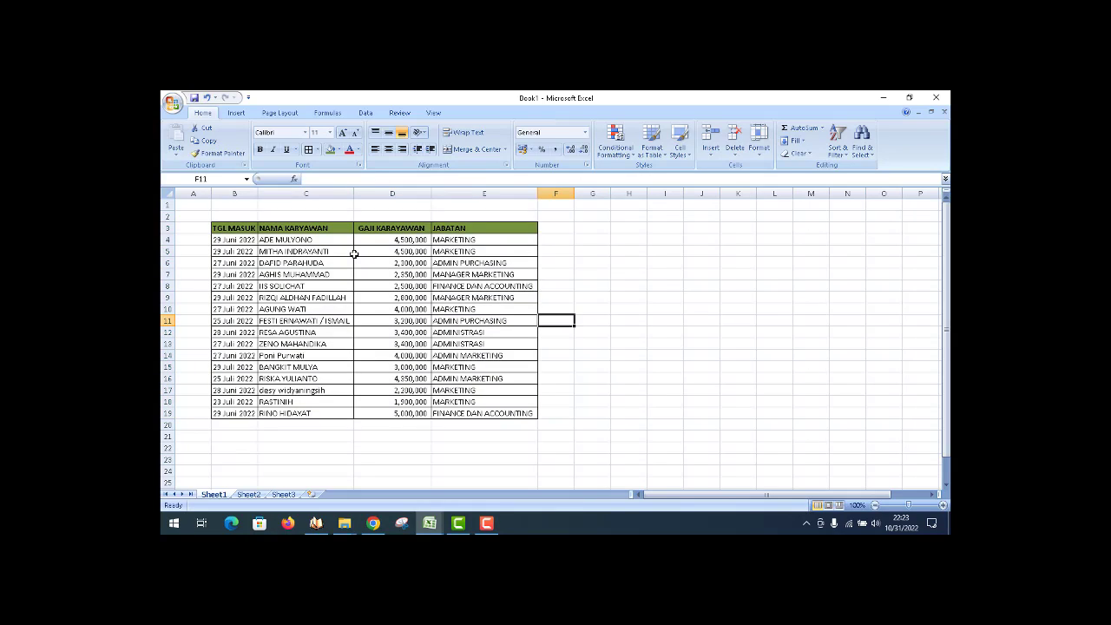
pyautogui.press('Left')
pyautogui.press('Up')
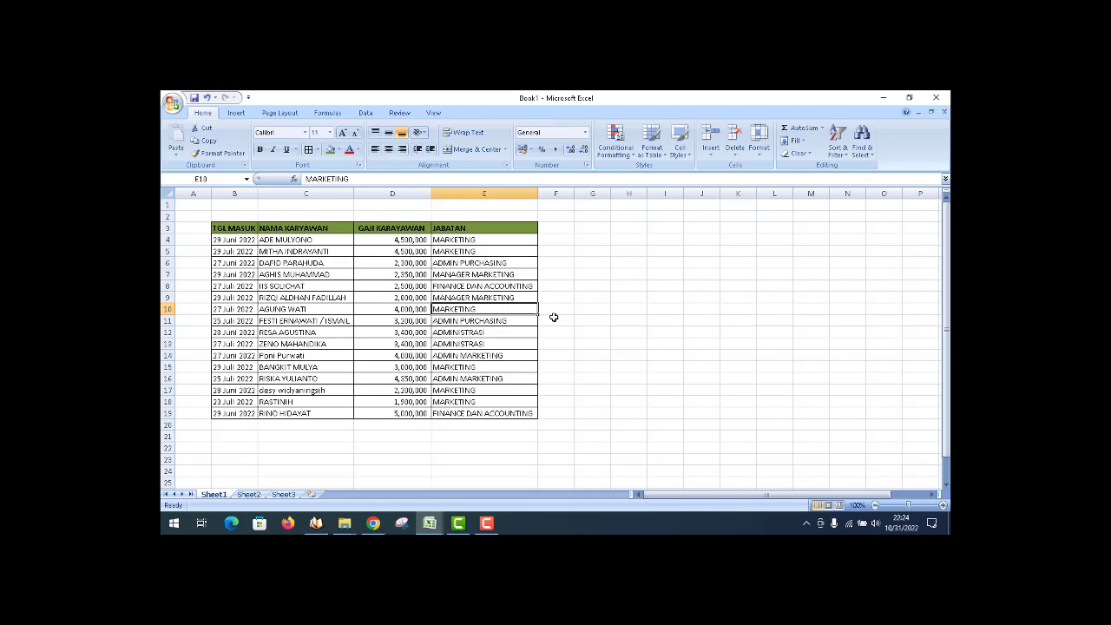
pyautogui.press('Left')
pyautogui.press('Up')
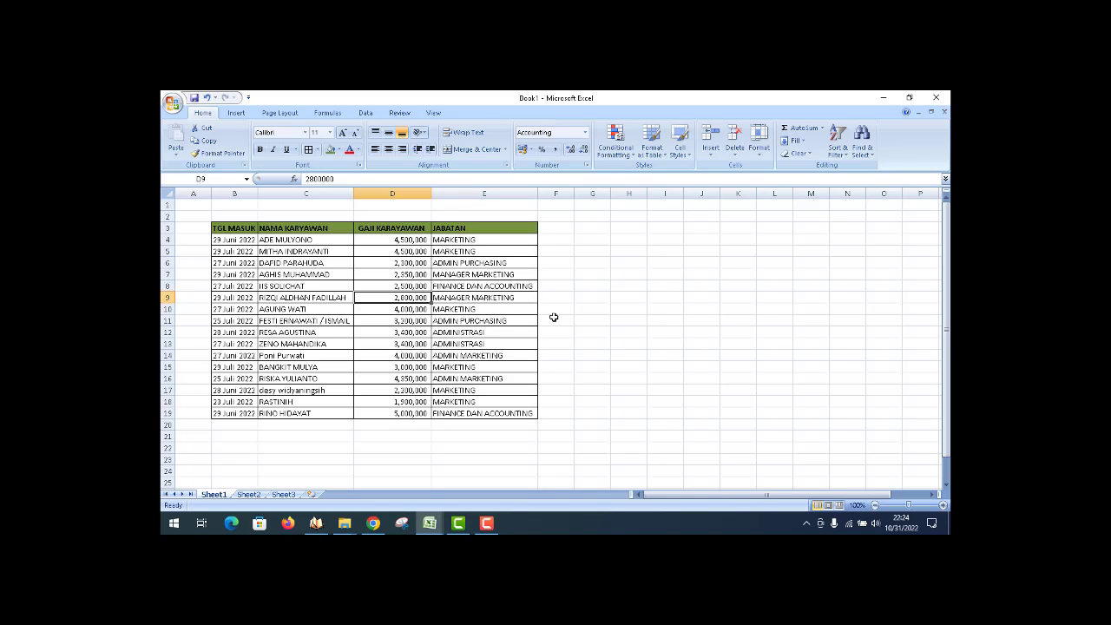
pyautogui.hotkey('ctrl', 'shift', 'l')
# Copy the JABATAN header cell.
pyautogui.press('Left')
pyautogui.press('Left')
pyautogui.press('Up')
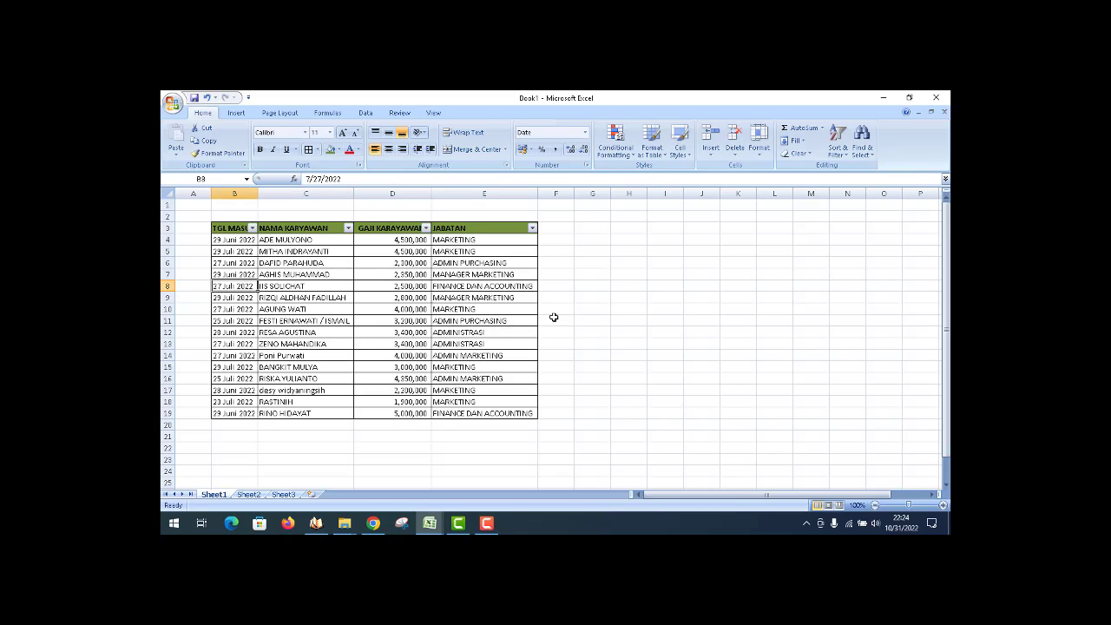
pyautogui.press('Up')
pyautogui.press('Up')
pyautogui.press('Up')
pyautogui.press('Up')
pyautogui.press('Right')
pyautogui.press('Right')
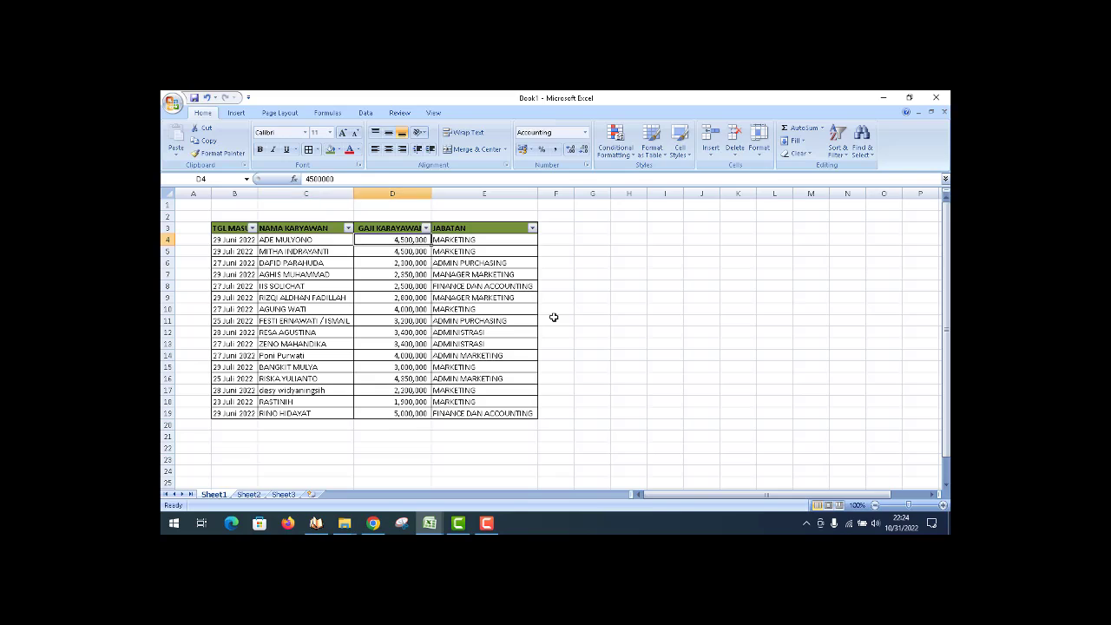
pyautogui.press('Right')
pyautogui.press('Up')
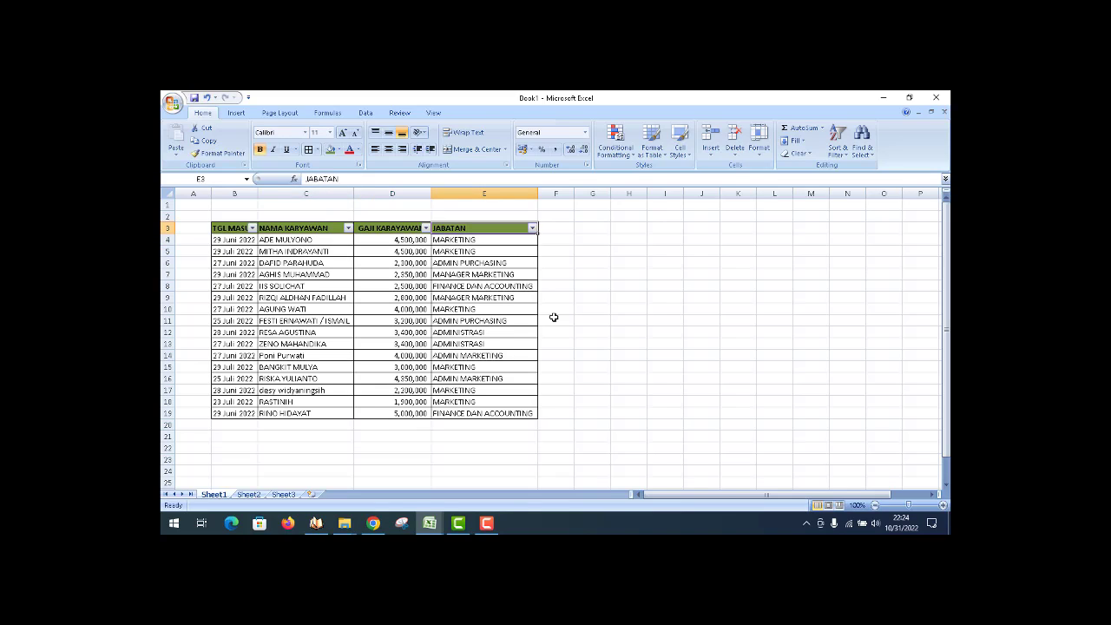
pyautogui.hotkey('ctrl', 'c')
# Open the JABATAN filter dropdown to review its text filter options, then close it.
pyautogui.click(486, 274)
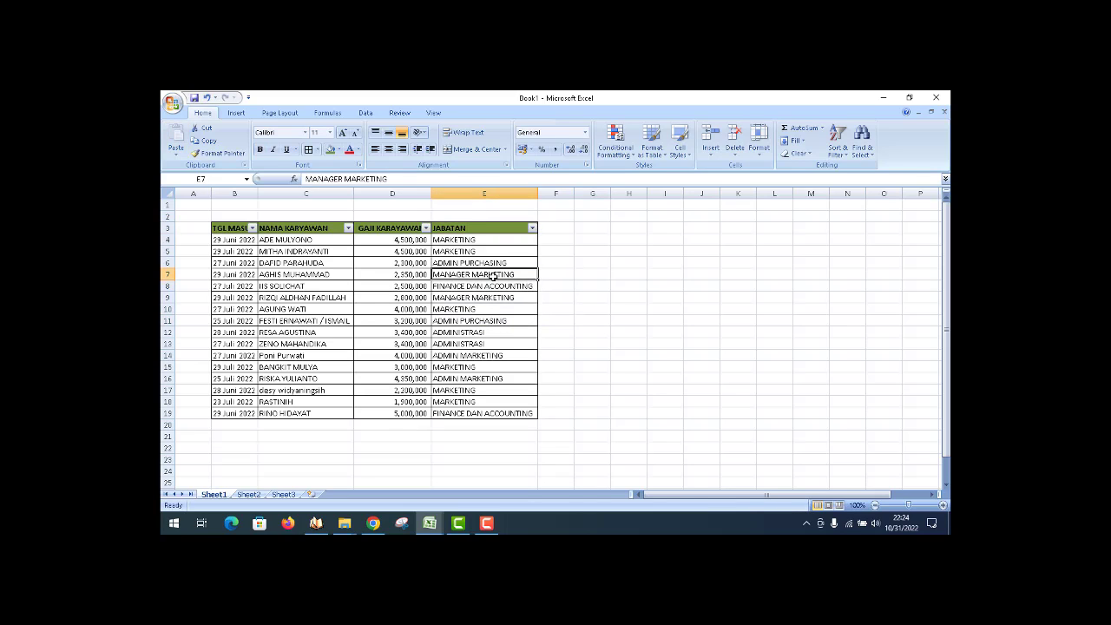
pyautogui.press('Up')
pyautogui.press('Up')
pyautogui.press('Up')
pyautogui.press('Up')
pyautogui.hotkey('alt', 'Down')
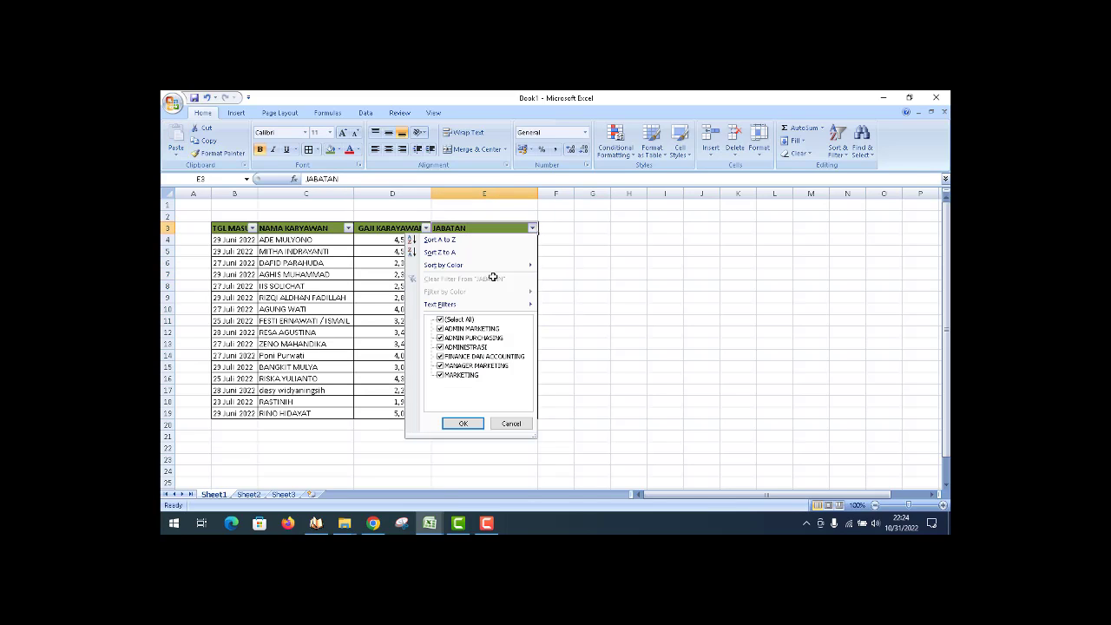
pyautogui.click(331, 326)
pyautogui.press('Right')
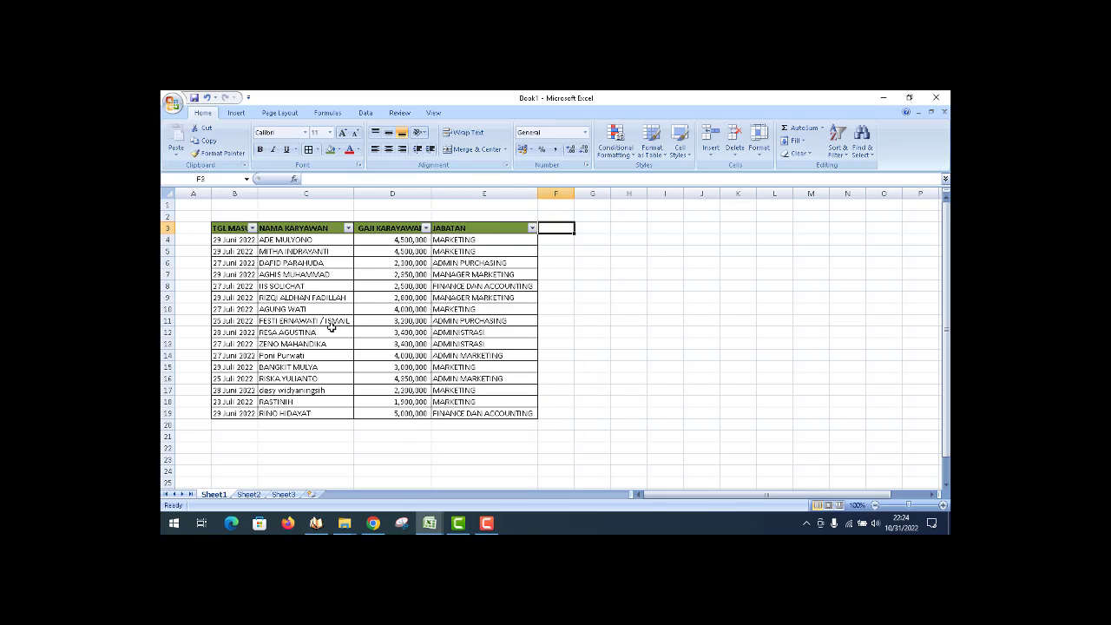
pyautogui.press('Down')
pyautogui.press('Left')
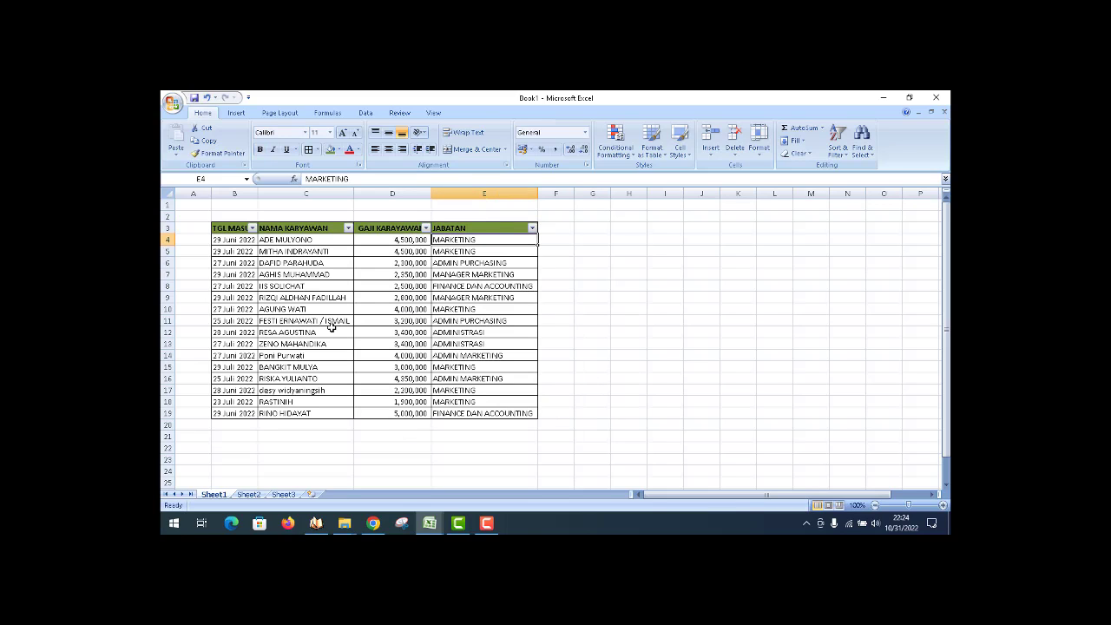
pyautogui.press('Up')
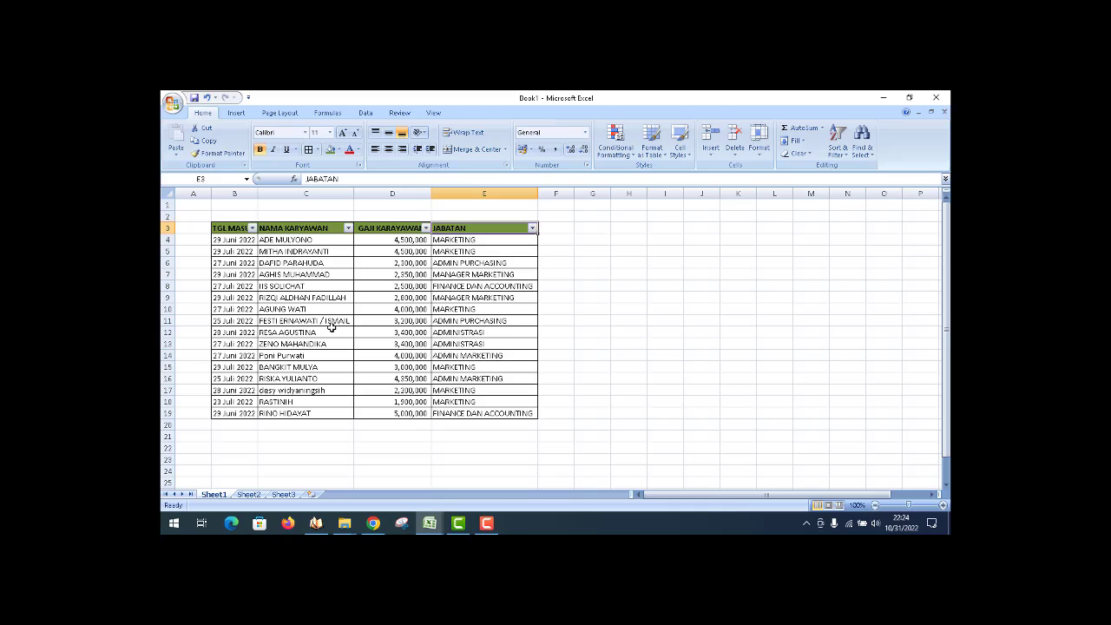
# Filter JABATAN to MARKETING only, leaving 6 of 16 staff rows.
pyautogui.hotkey('alt', 'Down')
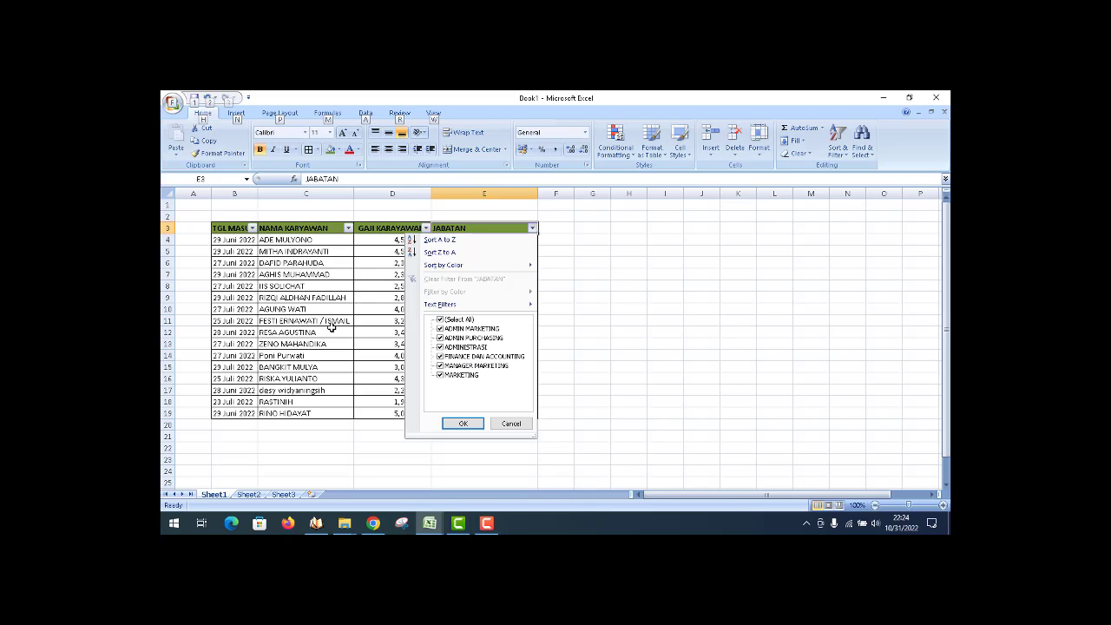
pyautogui.press('Down')
pyautogui.press('Down')
pyautogui.press('Down')
pyautogui.press('Down')
pyautogui.press('Down')
pyautogui.press('Down')
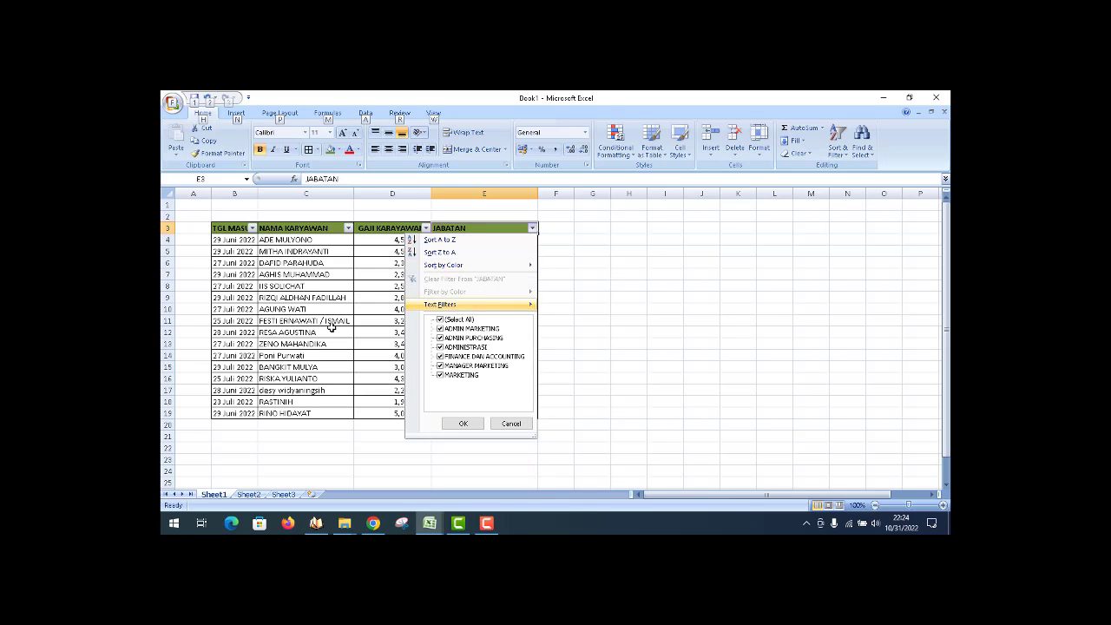
pyautogui.press('Down')
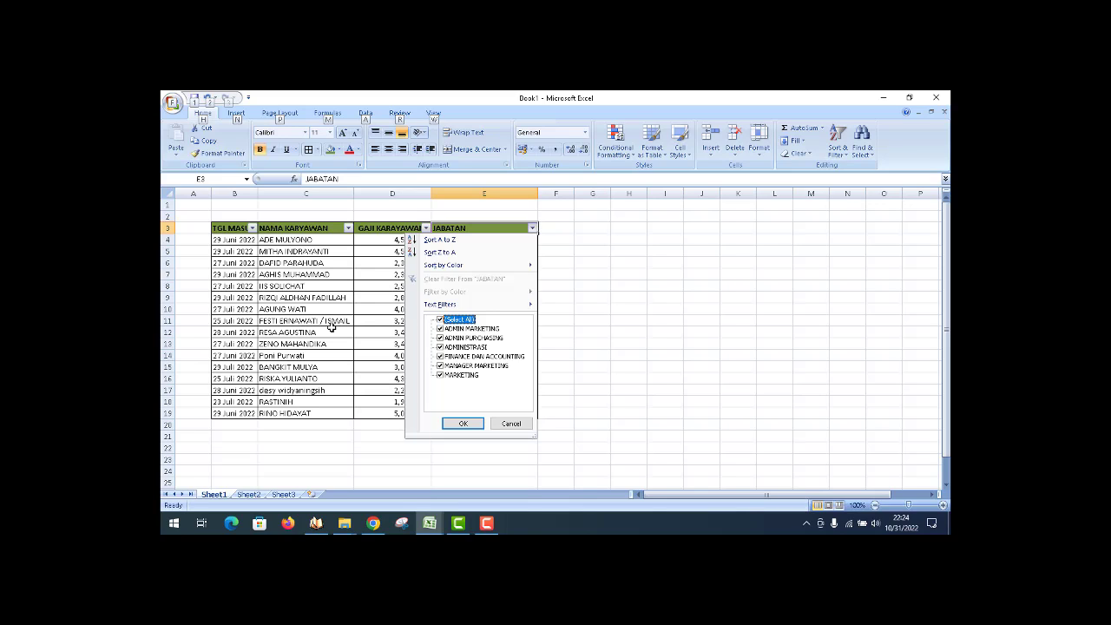
pyautogui.press('space')
pyautogui.press('Down')
pyautogui.press('Down')
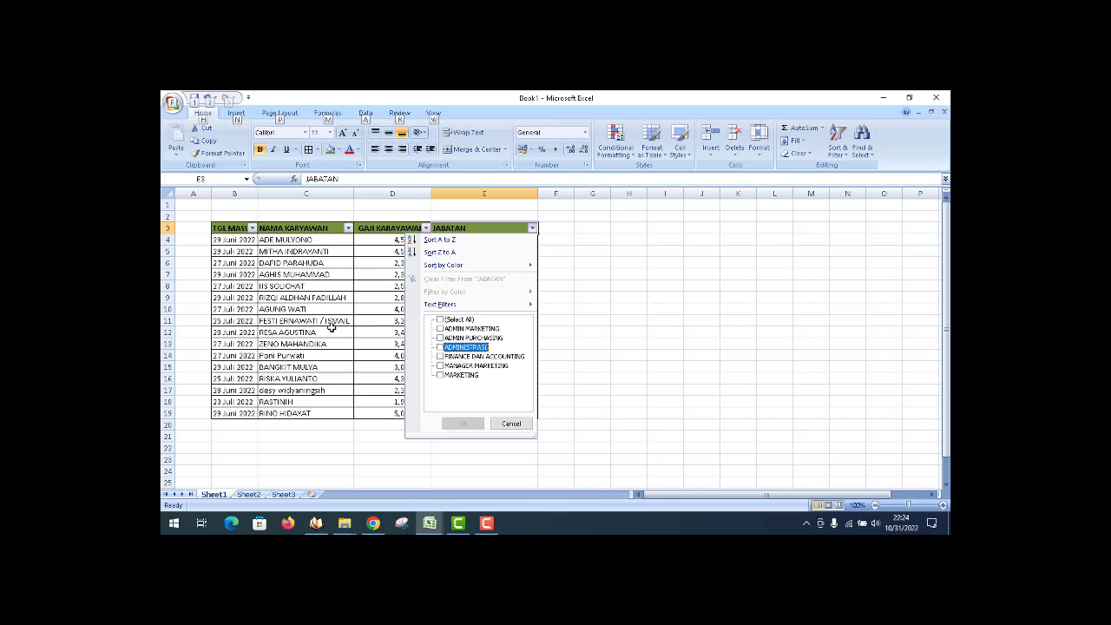
pyautogui.press('Down')
pyautogui.press('Down')
pyautogui.press('Down')
pyautogui.press('Down')
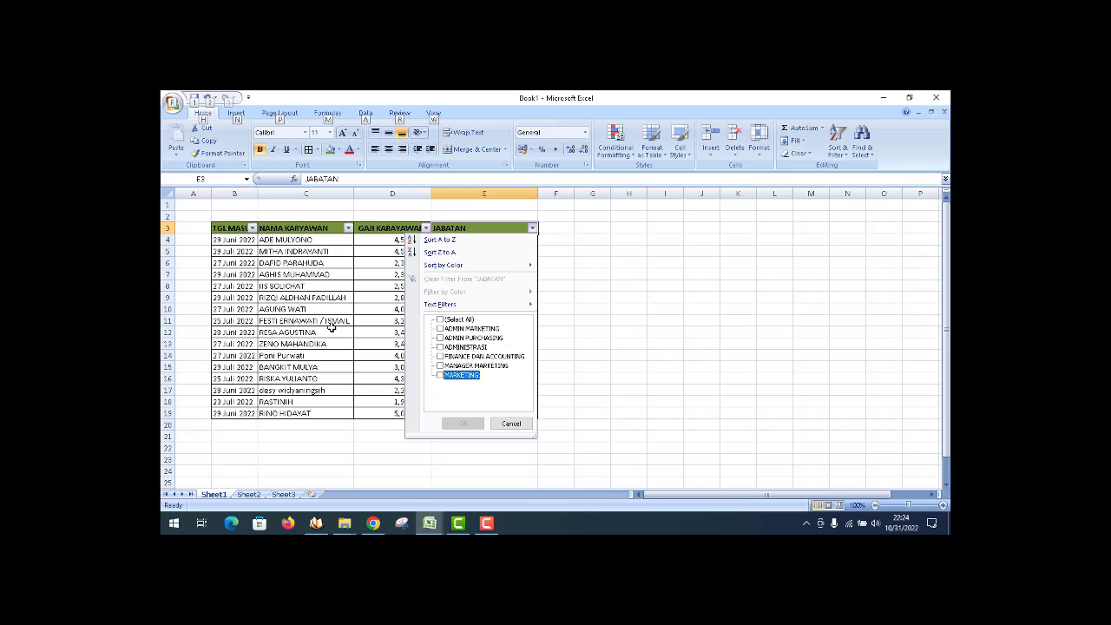
pyautogui.press('space')
pyautogui.press('Return')
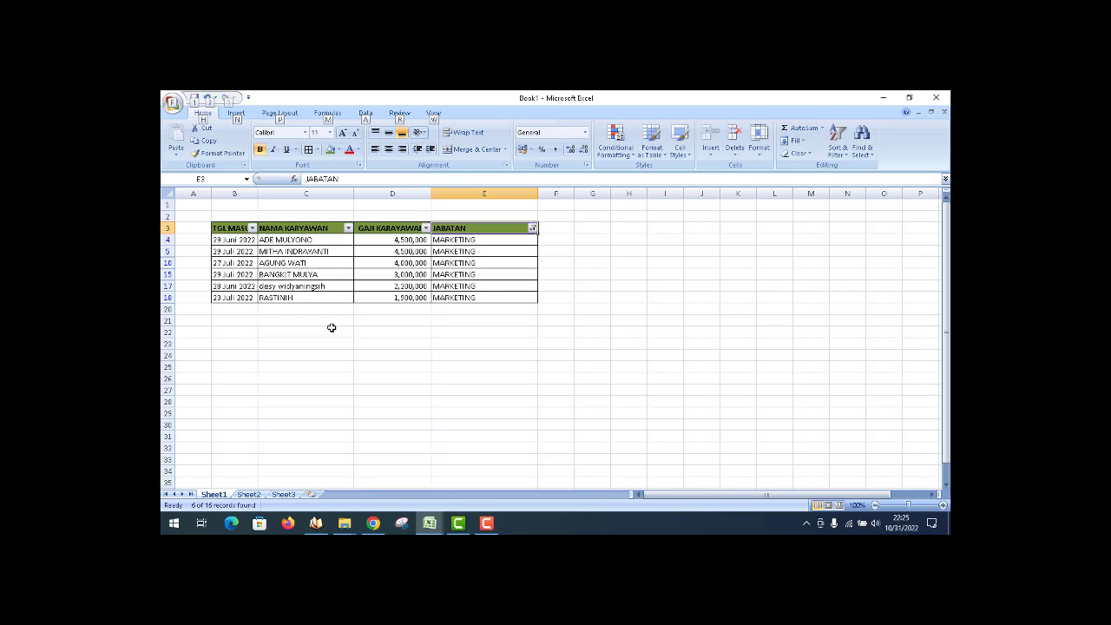
# Select the whole filtered table B3:E18 and show the ribbon shortcut letters.
pyautogui.click(389, 289)
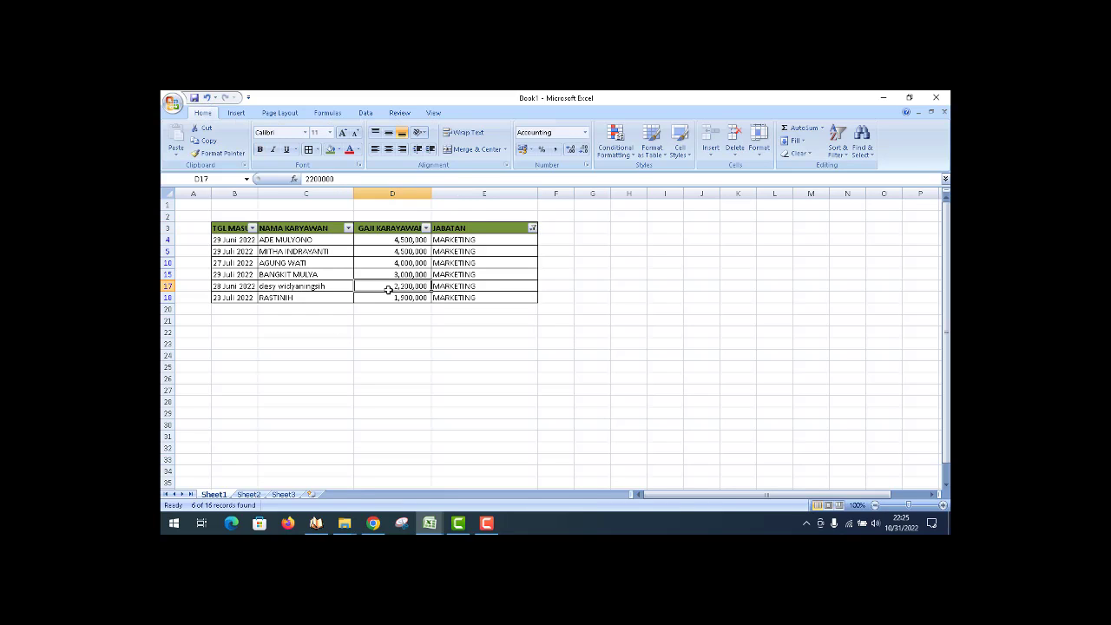
pyautogui.press('Up')
pyautogui.press('Up')
pyautogui.press('Down')
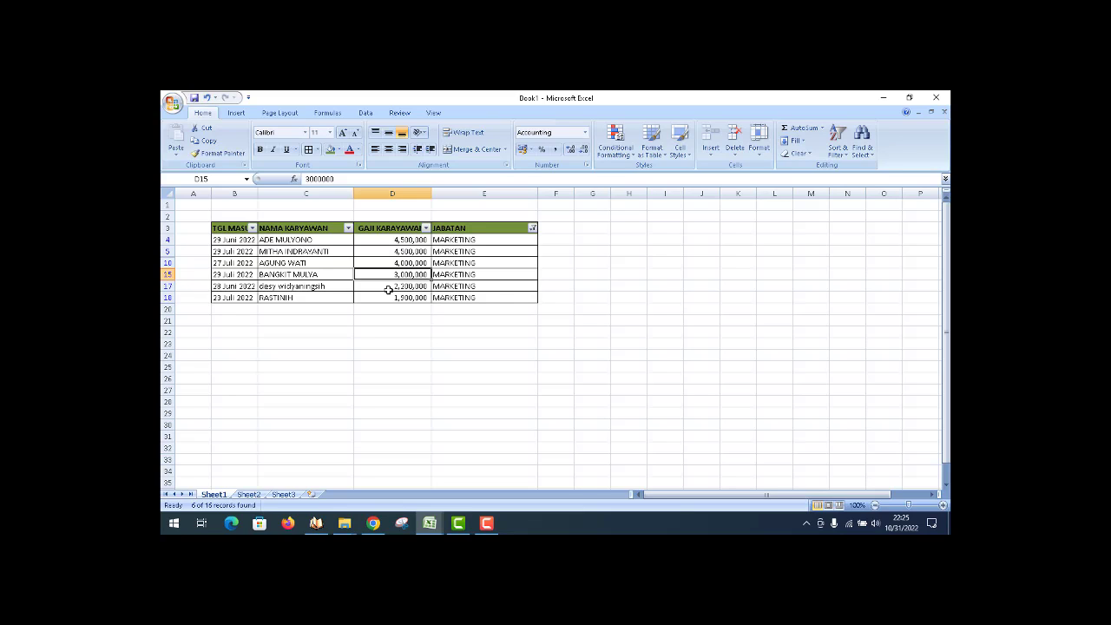
pyautogui.hotkey('ctrl', 'a')
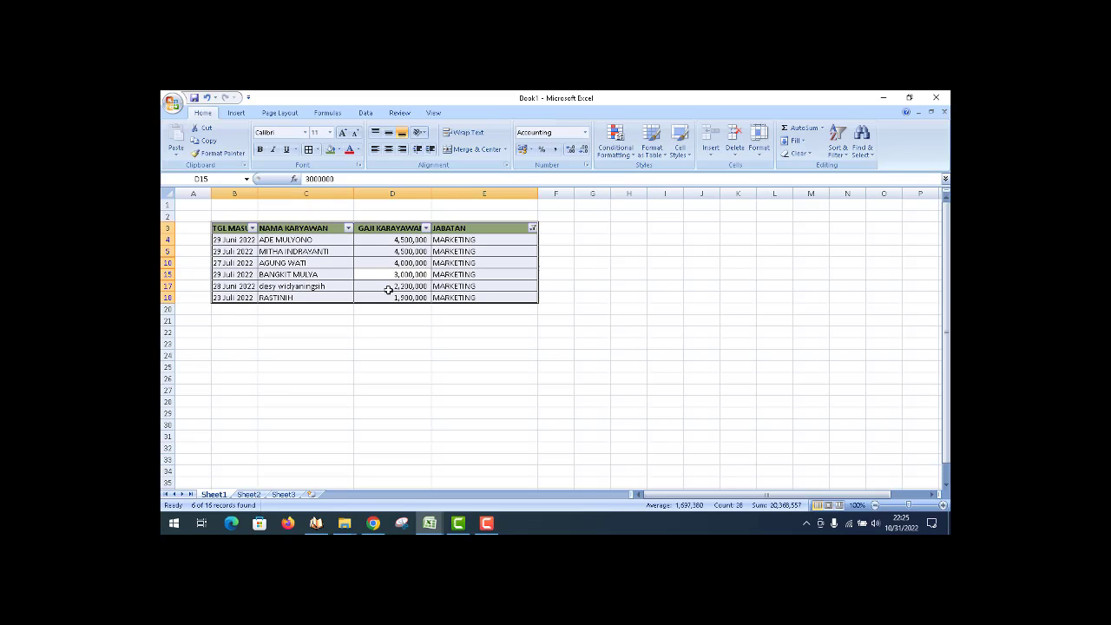
pyautogui.press('alt')
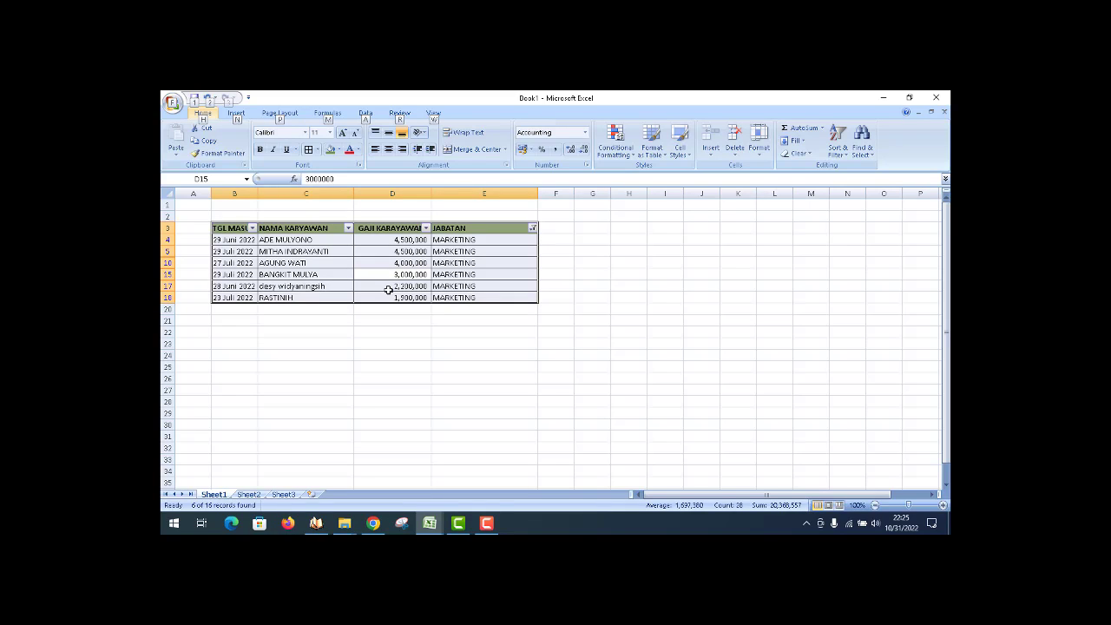
# Open the Sort dialog and choose GAJI KARAYAWAN as the sort-by column.
pyautogui.press('a')
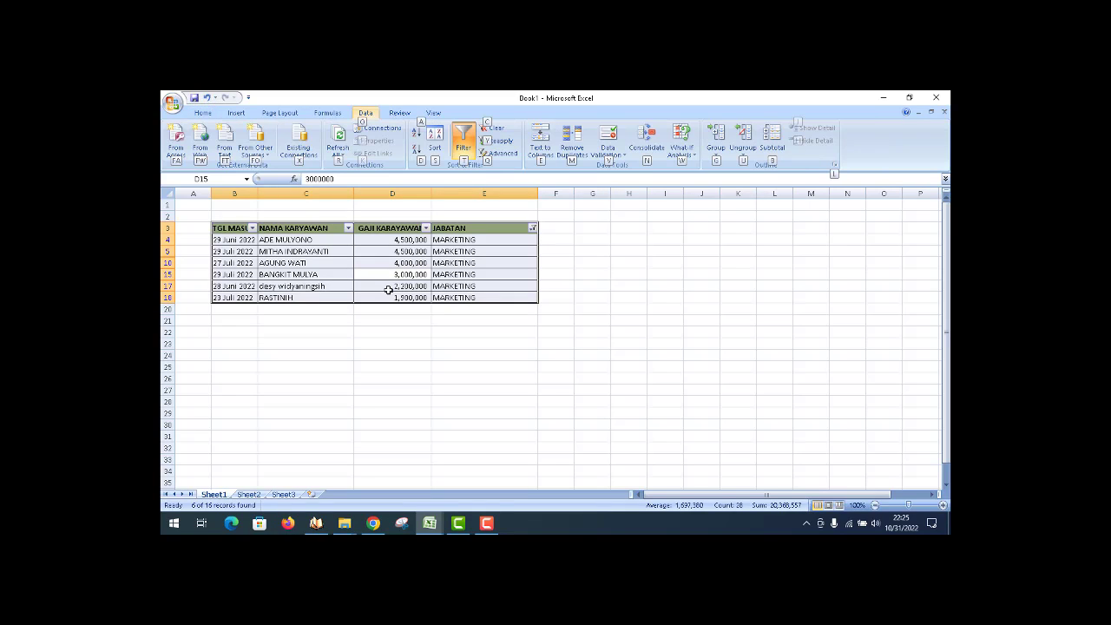
pyautogui.press('s')
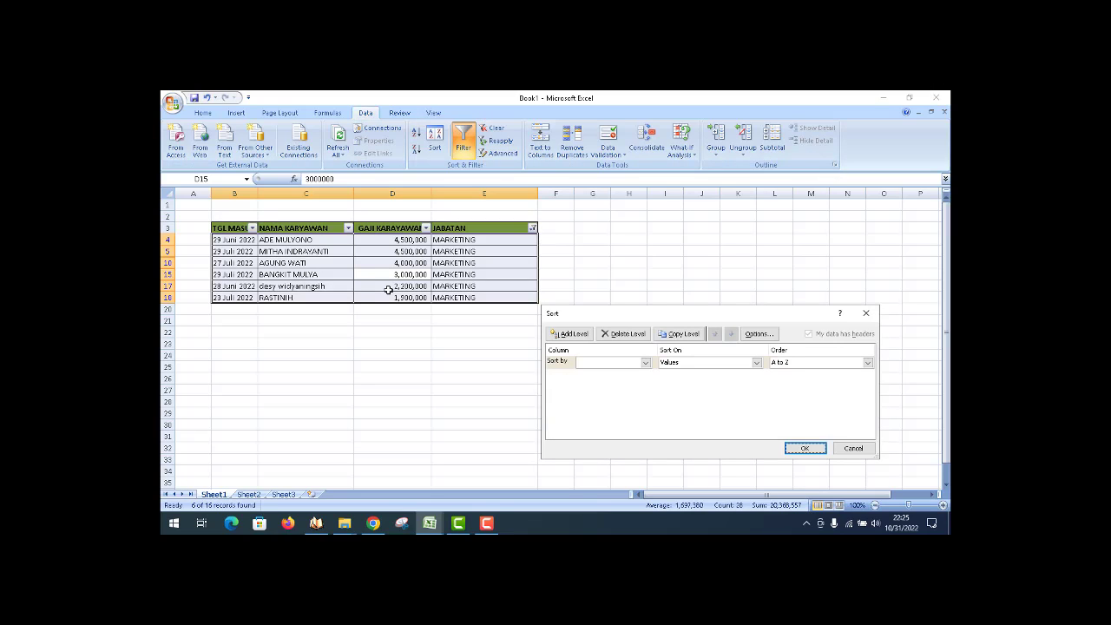
pyautogui.press('Tab')
pyautogui.press('Tab')
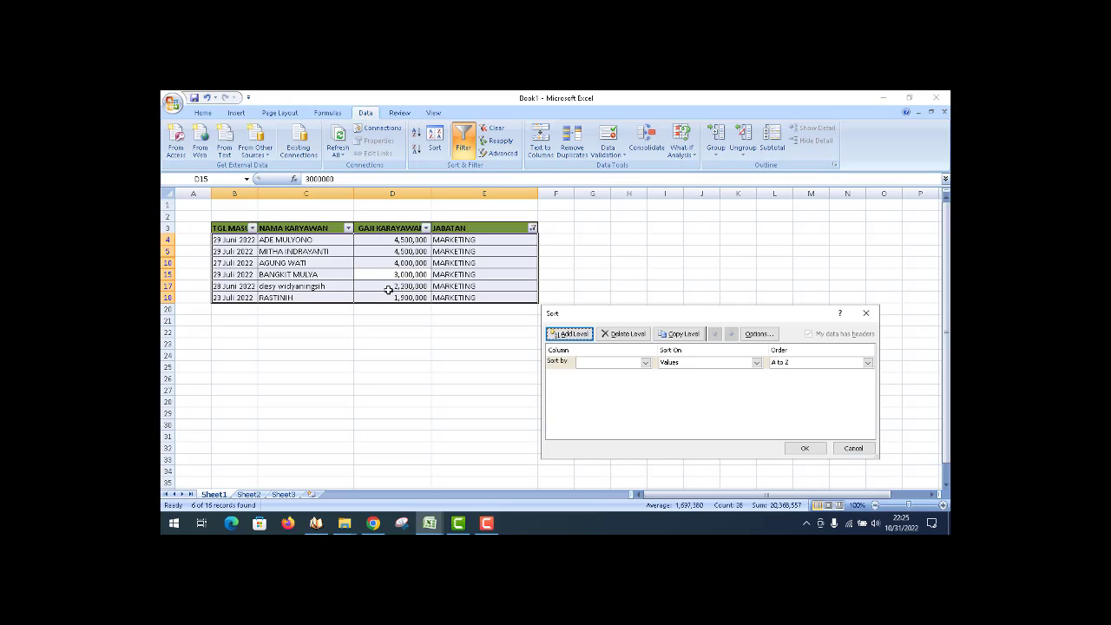
pyautogui.press('Tab')
pyautogui.press('Tab')
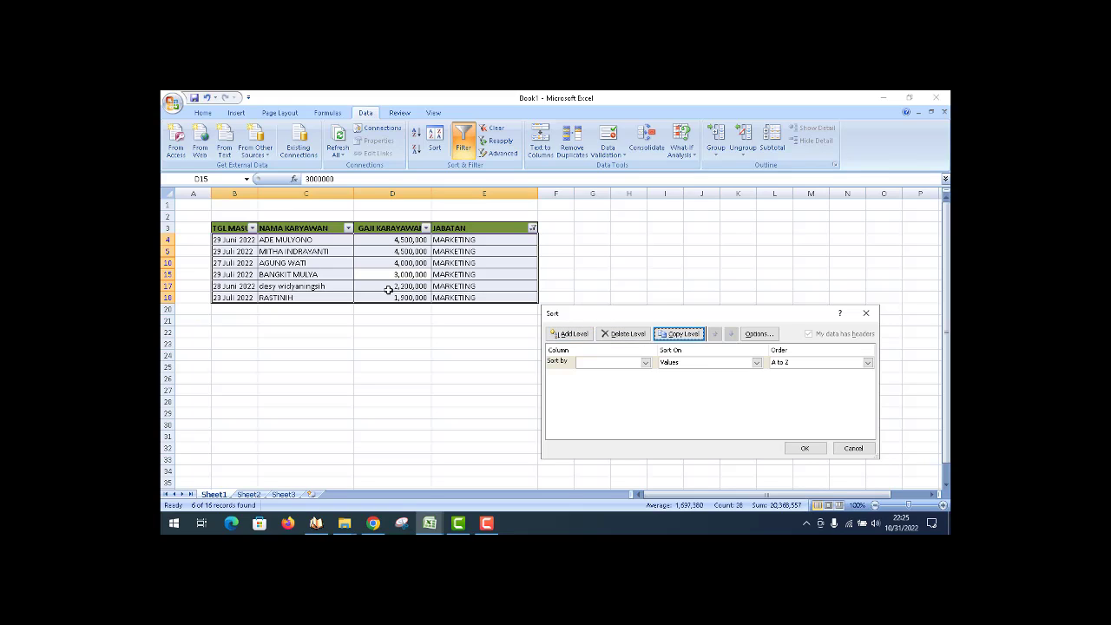
pyautogui.press('Tab')
pyautogui.press('Tab')
pyautogui.press('Tab')
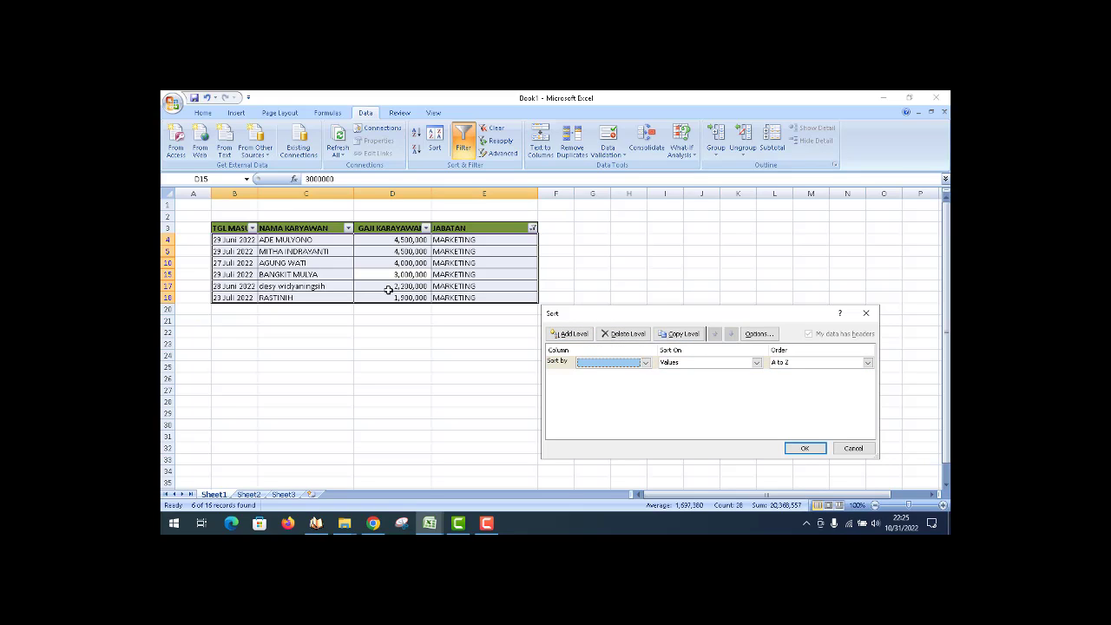
pyautogui.hotkey('alt', 'Down')
pyautogui.press('Down')
pyautogui.press('Down')
pyautogui.press('Down')
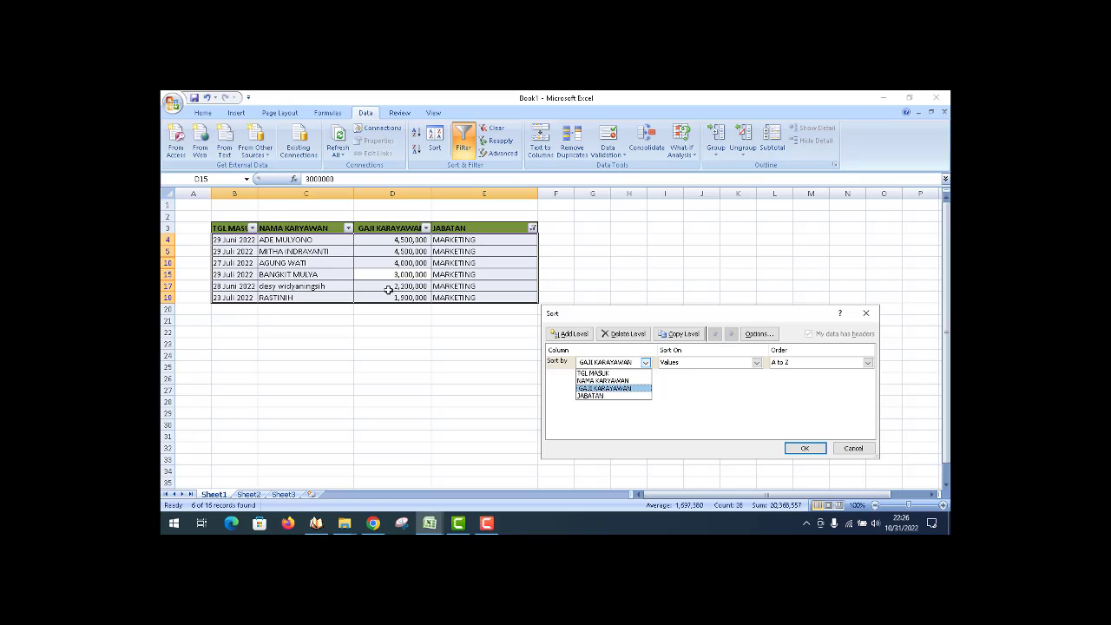
pyautogui.press('Up')
pyautogui.press('Up')
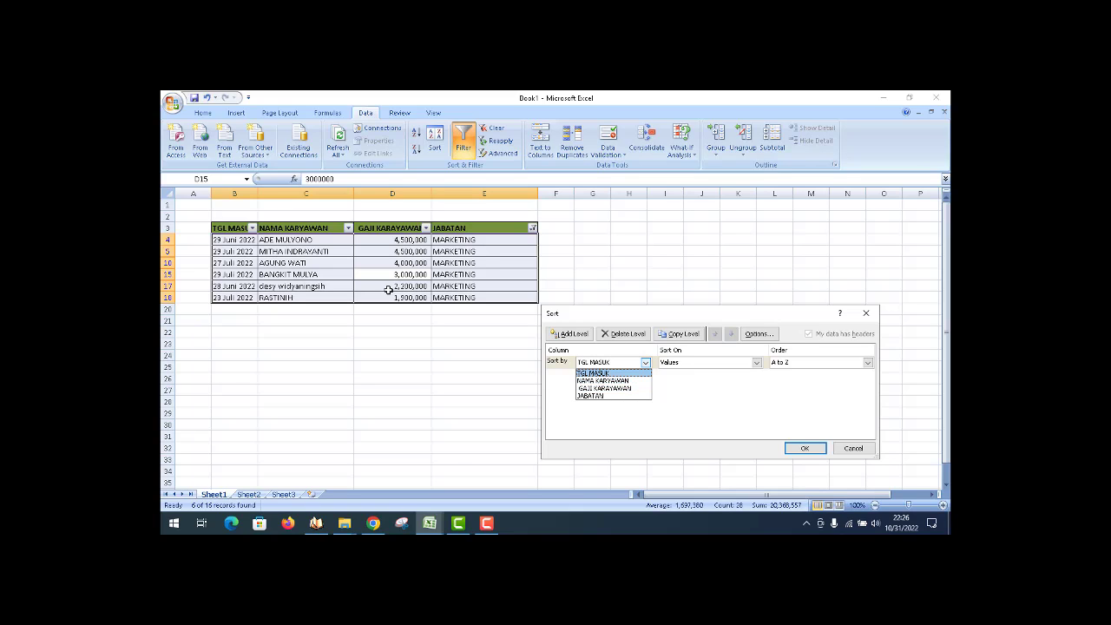
pyautogui.press('Down')
pyautogui.press('Down')
pyautogui.press('Return')
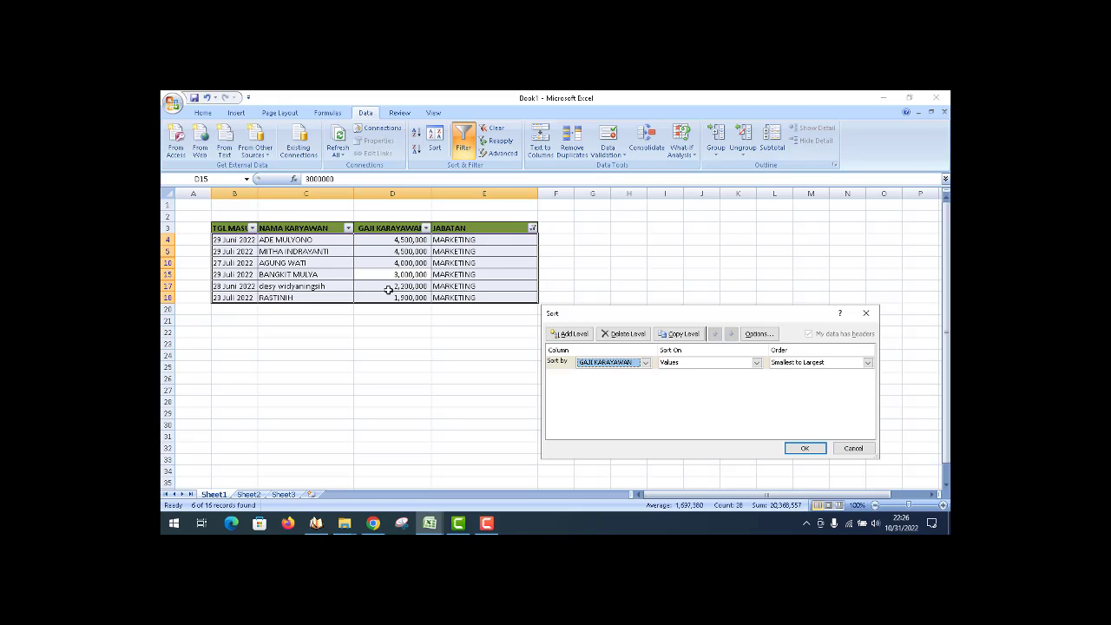
# Keep Values and Smallest to Largest, then apply the ascending salary sort.
pyautogui.press('Tab')
pyautogui.press('Tab')
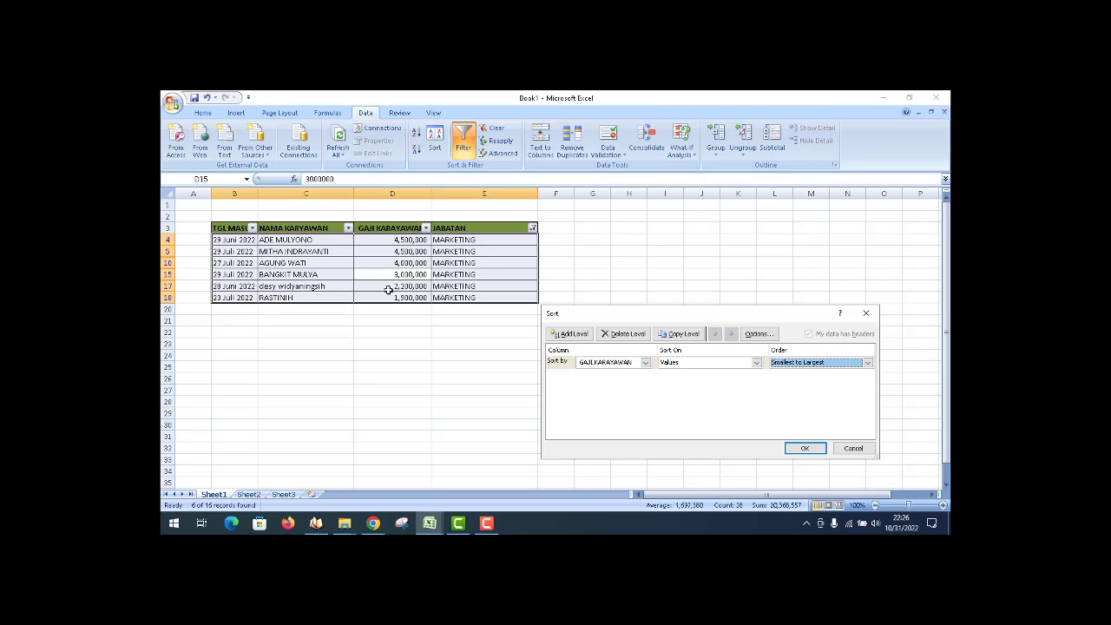
pyautogui.hotkey('alt', 'Down')
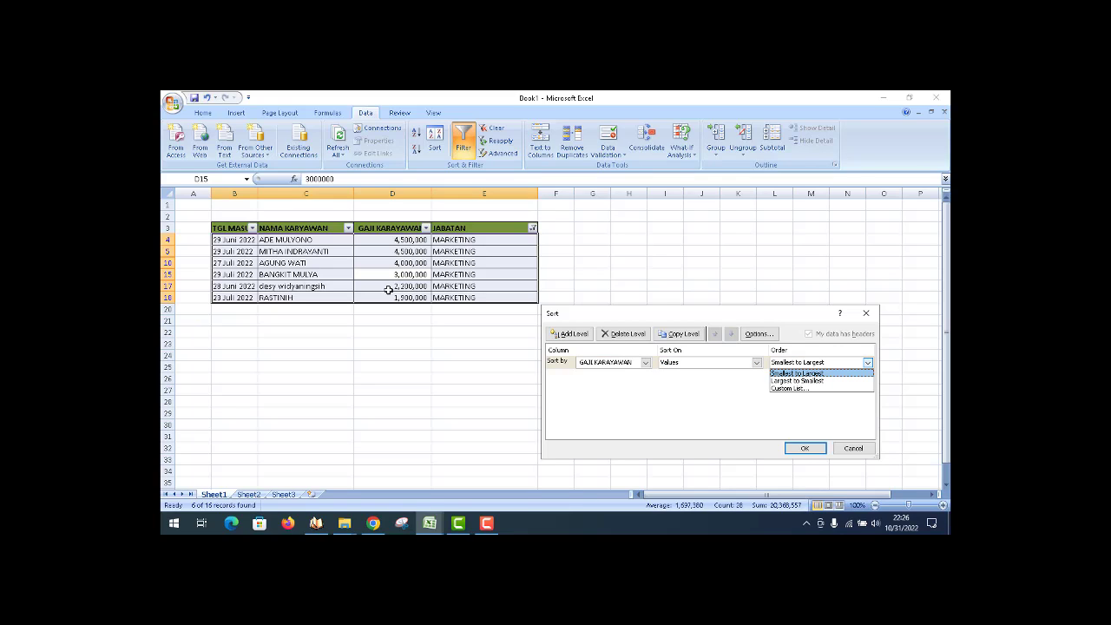
pyautogui.press('Return')
pyautogui.hotkey('shift', 'Tab')
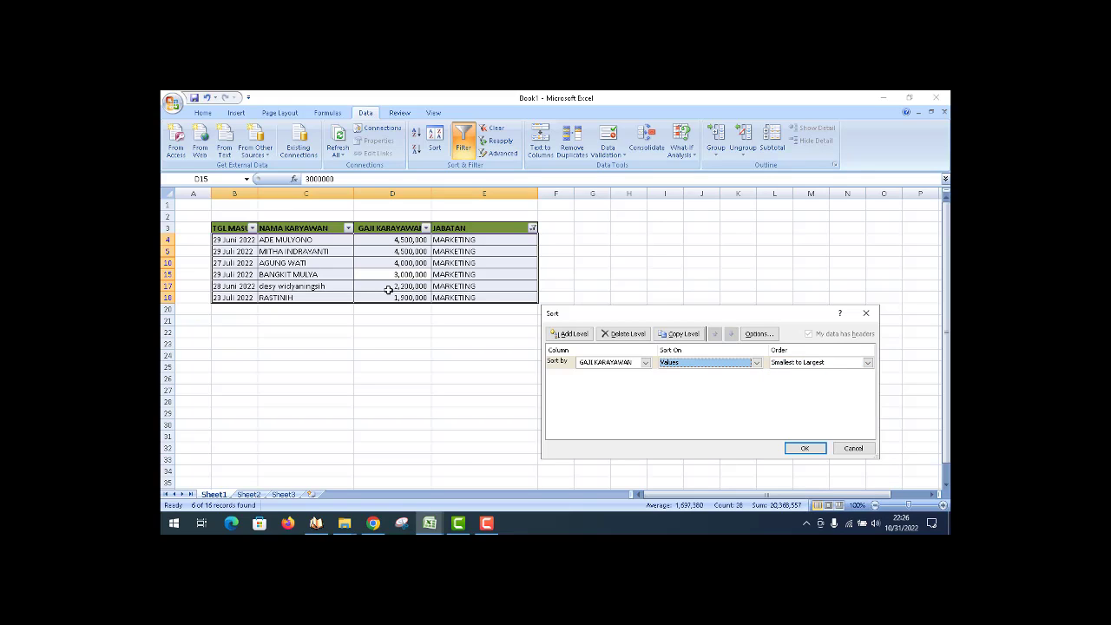
pyautogui.hotkey('alt', 'Down')
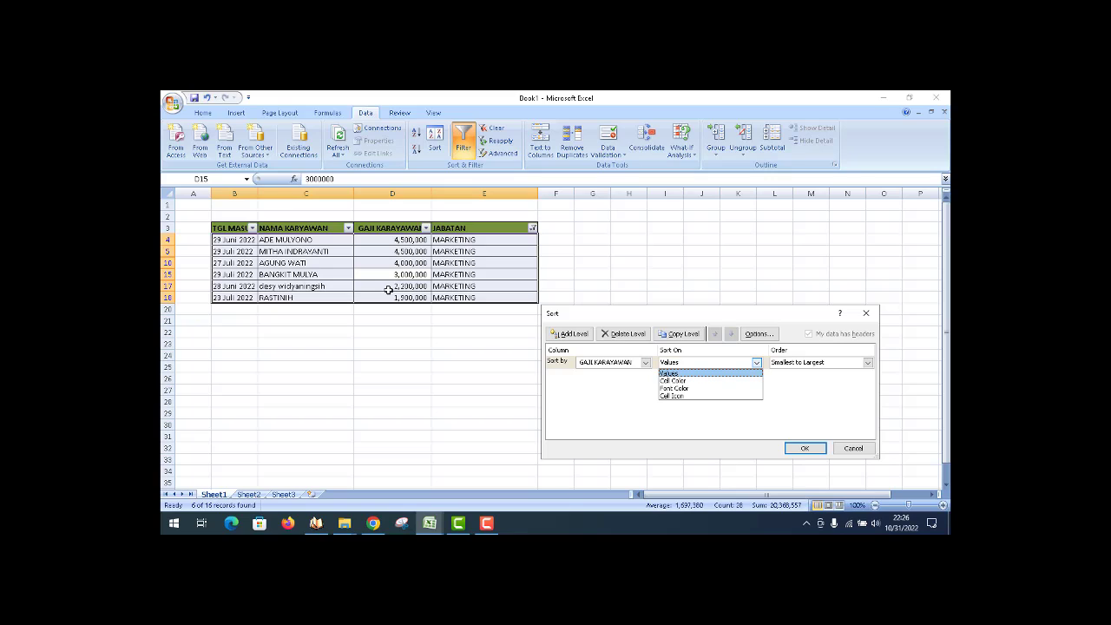
pyautogui.press('Return')
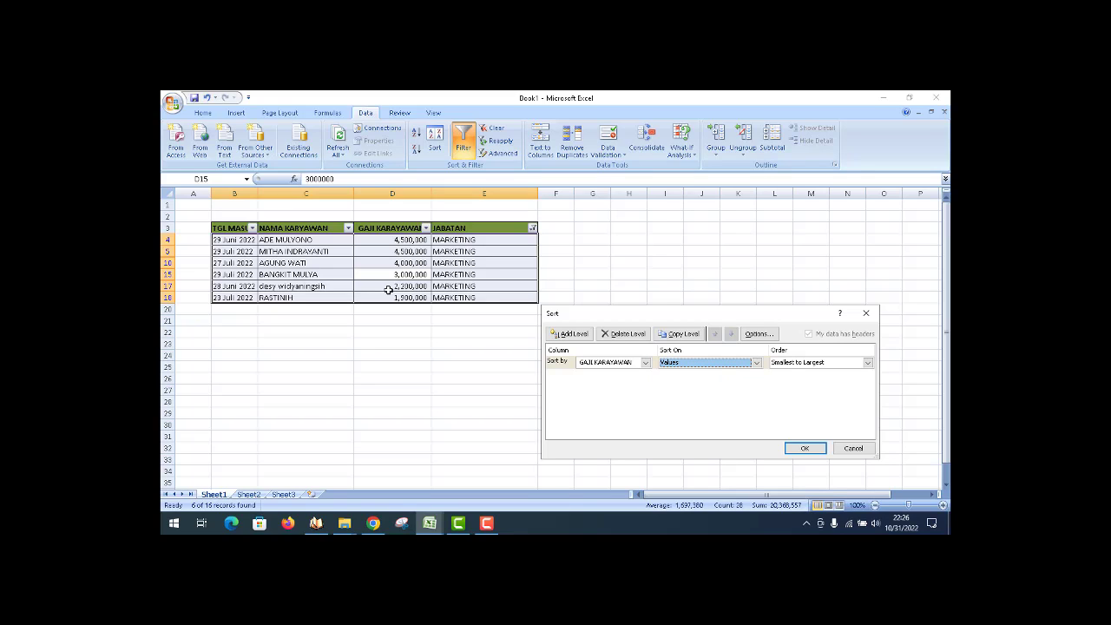
pyautogui.press('Tab')
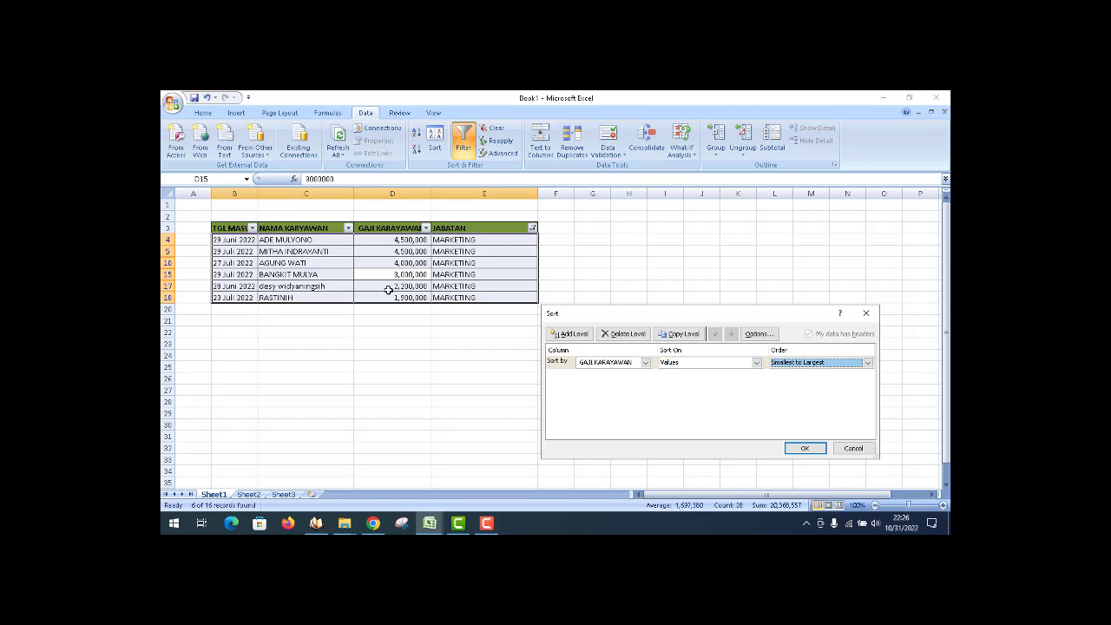
pyautogui.press('Return')
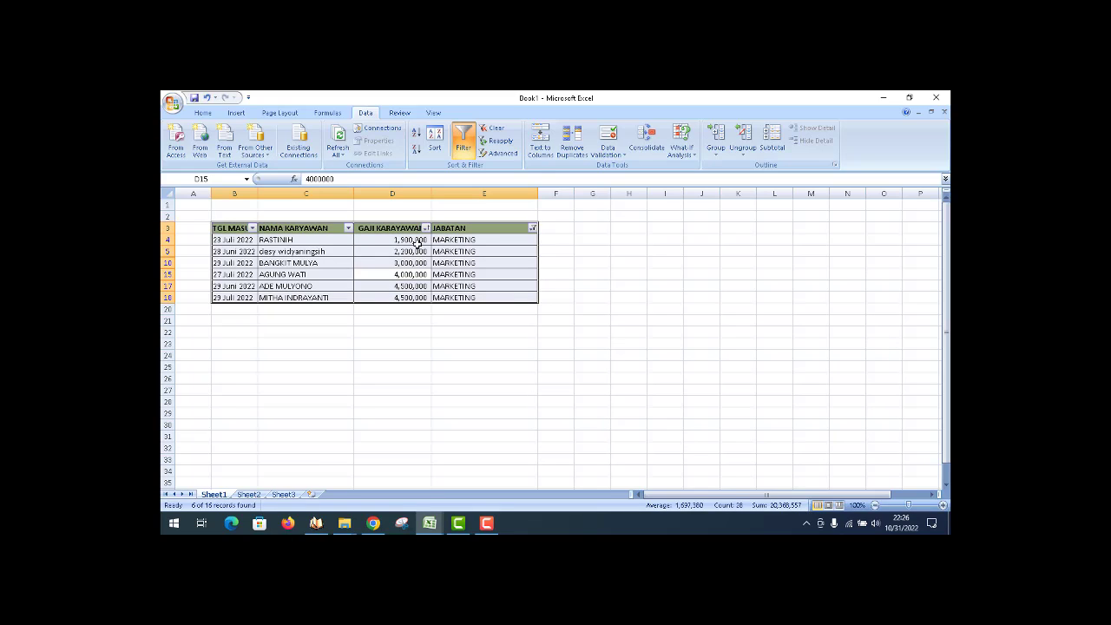
pyautogui.press('Up')
pyautogui.press('Up')
pyautogui.press('Up')
pyautogui.press('Up')
pyautogui.press('Down')
pyautogui.press('Down')
pyautogui.press('Down')
pyautogui.press('Down')
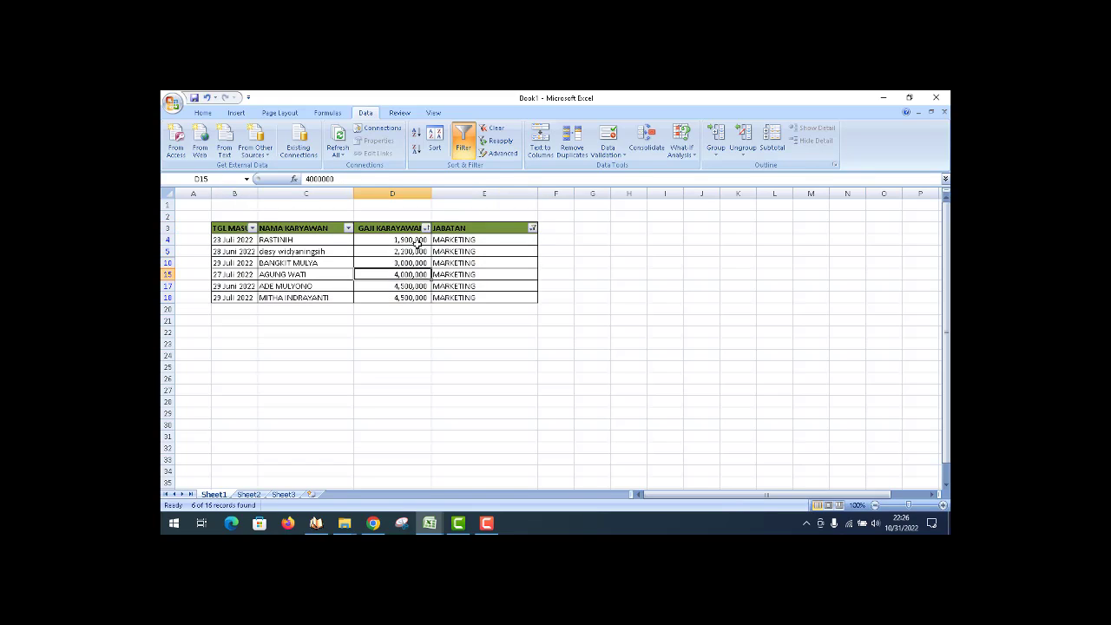
pyautogui.press('Down')
pyautogui.press('Down')
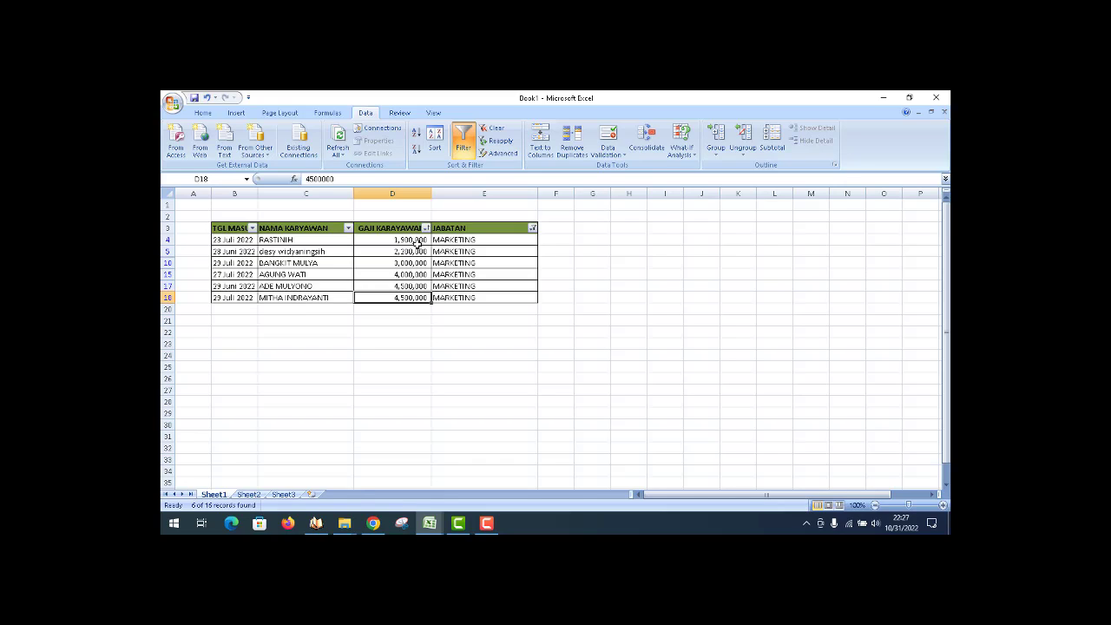
pyautogui.click(464, 524)
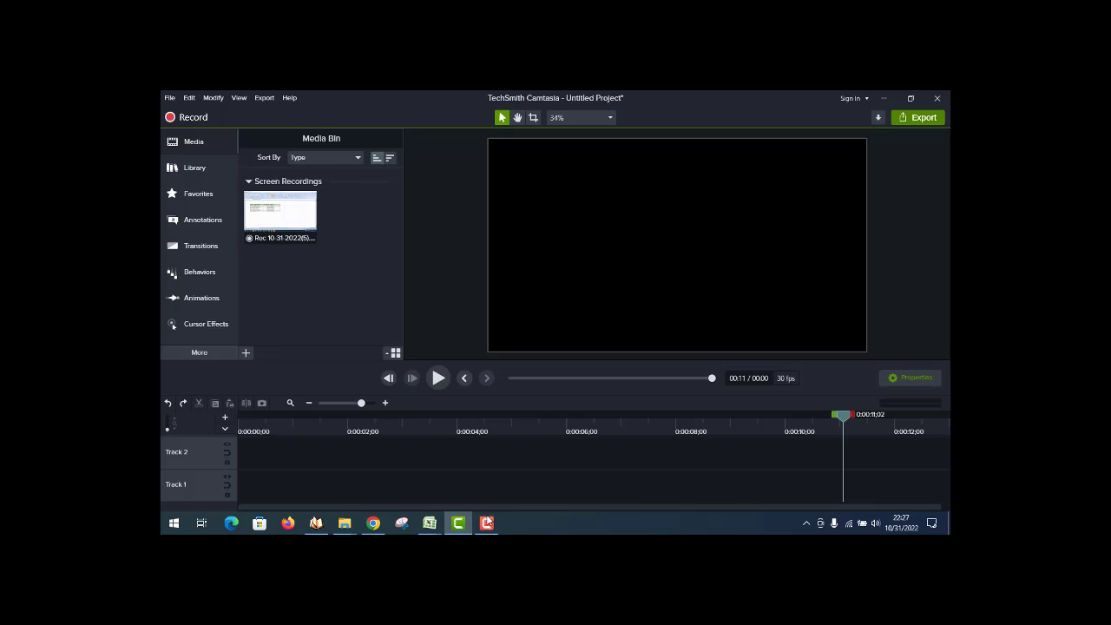